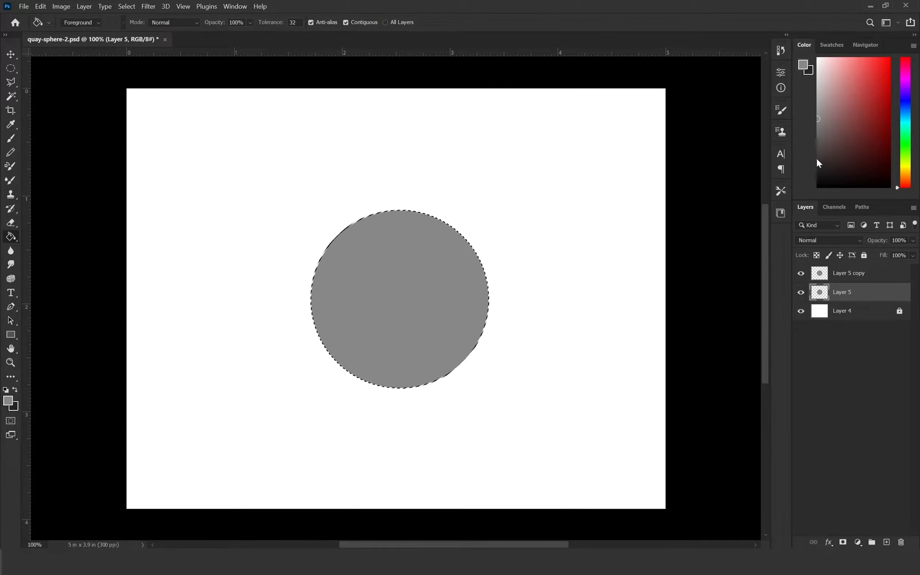
Fill the selected circle on Layer 5 with dark grey and clear the selection.
{"action": "left_click", "coordinate": [817, 166]}
{"action": "left_click", "coordinate": [419, 275]}
{"action": "key", "text": "ctrl+d"}
Transform the dark circle into a flat cast-shadow ellipse about 1.91 in wide and 0.5 in high beneath the sphere's lower-right side.
{"action": "key", "text": "ctrl+t"}
{"action": "left_click_drag", "start_coordinate": [400, 205], "coordinate": [468, 398]}
{"action": "left_click_drag", "start_coordinate": [544, 387], "coordinate": [574, 387]}
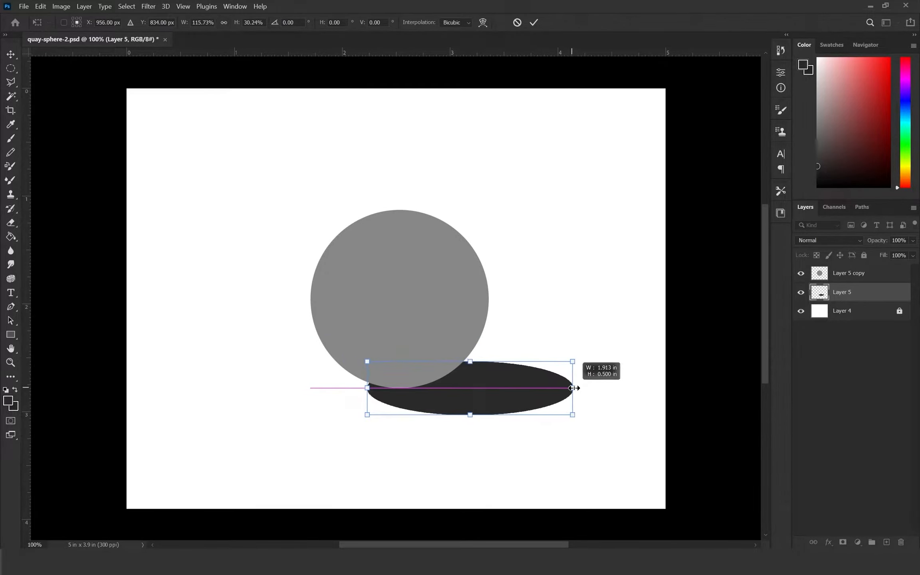
{"action": "double_click", "coordinate": [551, 388]}
{"action": "key", "text": "g"}
Add a new layer above Layer 5 copy and set the hard Brush tool to 50 px.
{"action": "left_click", "coordinate": [843, 275]}
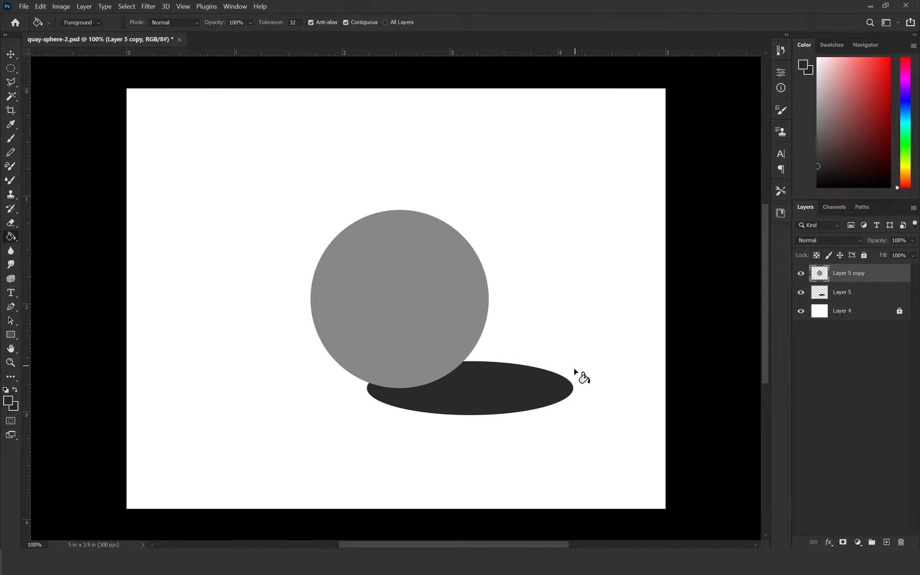
{"action": "left_click", "coordinate": [882, 542]}
{"action": "key", "text": "b"}
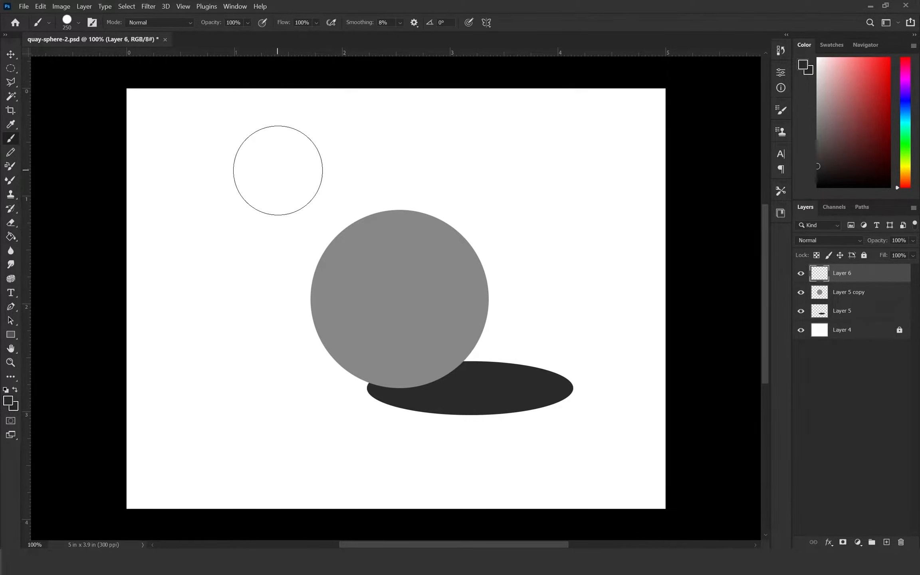
{"action": "key", "text": "bracketleft"}
{"action": "key", "text": "bracketleft"}
{"action": "key", "text": "bracketleft"}
{"action": "key", "text": "bracketleft"}
{"action": "key", "text": "bracketleft"}
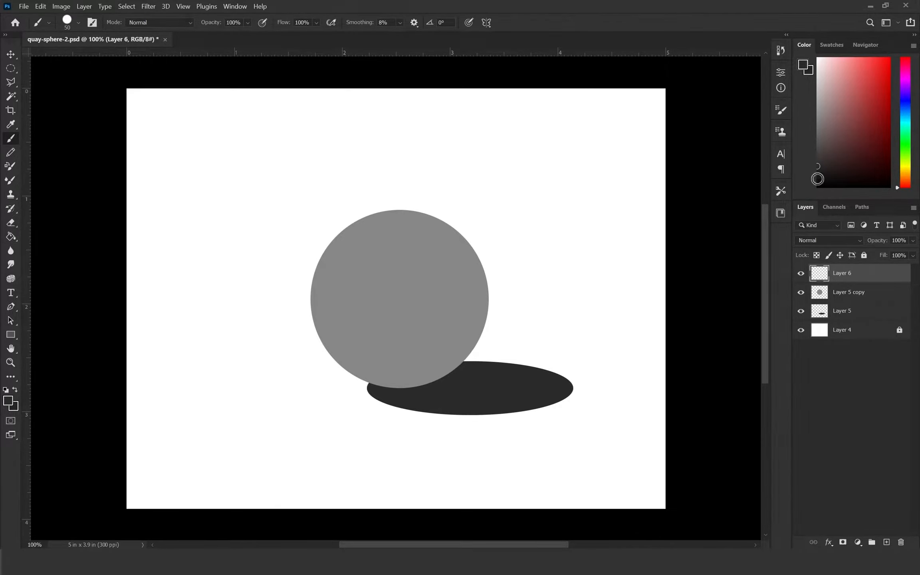
Paint a row of five swatches from near-black to near-white in the canvas's upper-left corner as a tonal palette.
{"action": "left_click", "coordinate": [817, 178]}
{"action": "left_click_drag", "start_coordinate": [157, 110], "coordinate": [157, 121]}
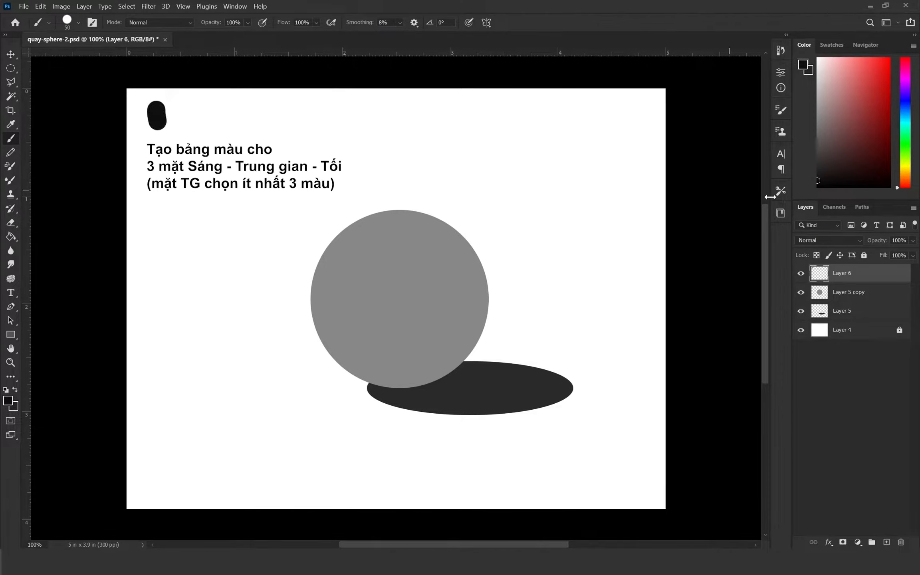
{"action": "left_click", "coordinate": [817, 69]}
{"action": "left_click", "coordinate": [225, 111]}
{"action": "left_click", "coordinate": [818, 121]}
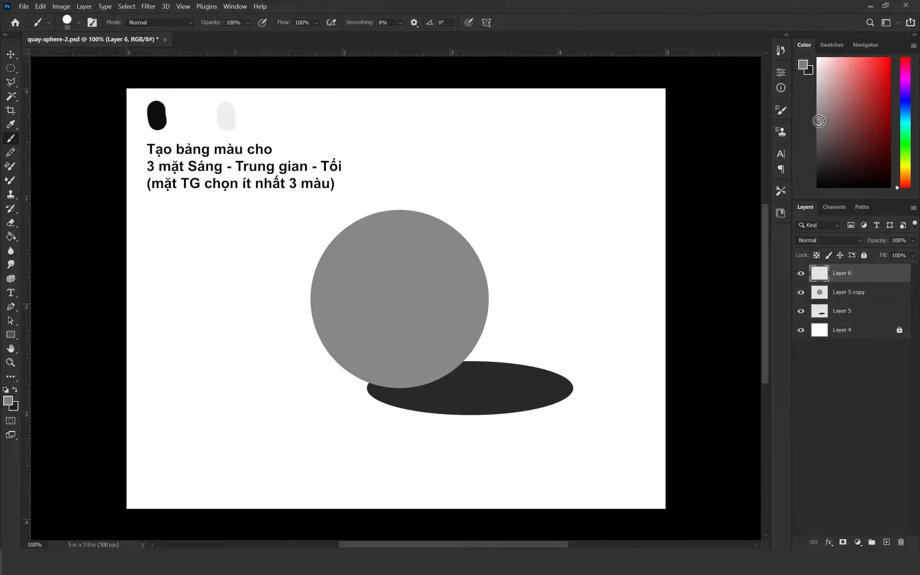
{"action": "mouse_move", "coordinate": [191, 109]}
{"action": "left_mouse_down"}
{"action": "mouse_move", "coordinate": [191, 119]}
{"action": "mouse_move", "coordinate": [174, 121]}
{"action": "mouse_move", "coordinate": [209, 121]}
{"action": "left_mouse_up"}
{"action": "left_click", "coordinate": [818, 155]}
{"action": "left_click", "coordinate": [817, 86]}
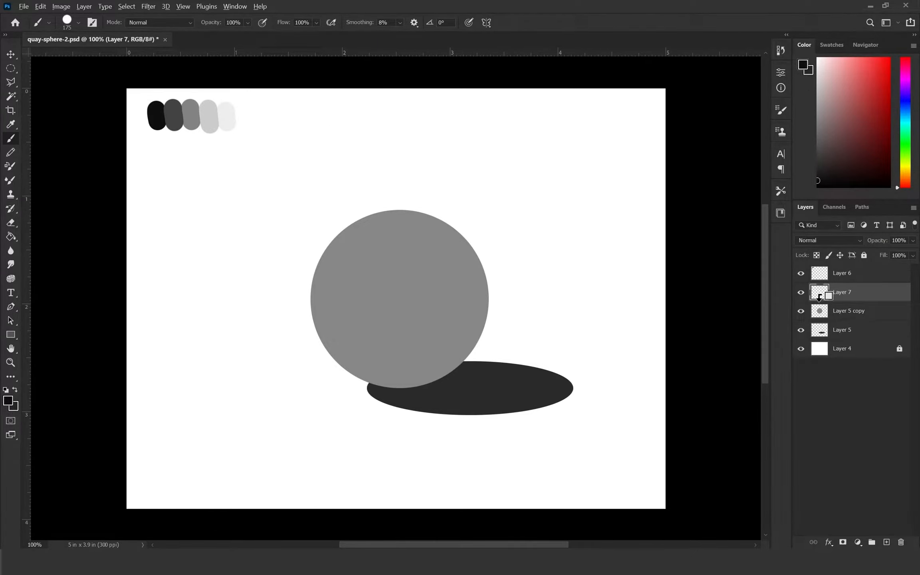
Clip Layer 7 to the sphere and paint near-black (175 px) and dark grey (100 px) bands along its lower-right side.
{"action": "left_click", "coordinate": [819, 296], "text": "alt"}
{"action": "mouse_move", "coordinate": [473, 236]}
{"action": "left_mouse_down"}
{"action": "mouse_move", "coordinate": [479, 293]}
{"action": "mouse_move", "coordinate": [434, 372]}
{"action": "mouse_move", "coordinate": [374, 384]}
{"action": "left_mouse_up"}
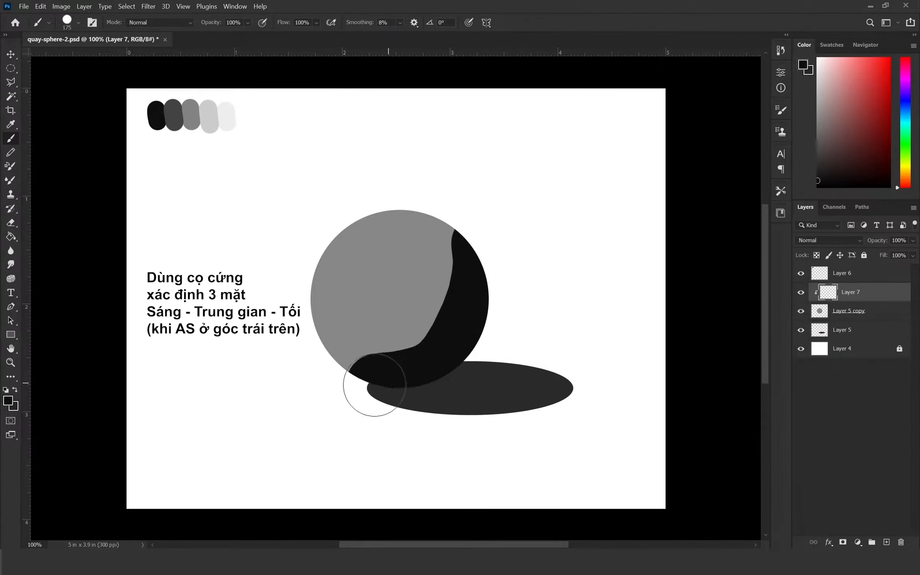
{"action": "left_click", "coordinate": [183, 121], "text": "alt"}
{"action": "key", "text": "bracketleft"}
{"action": "key", "text": "bracketleft"}
{"action": "key", "text": "bracketleft"}
{"action": "mouse_move", "coordinate": [447, 226]}
{"action": "left_mouse_down"}
{"action": "mouse_move", "coordinate": [451, 272]}
{"action": "mouse_move", "coordinate": [417, 333]}
{"action": "mouse_move", "coordinate": [357, 356]}
{"action": "left_mouse_up"}
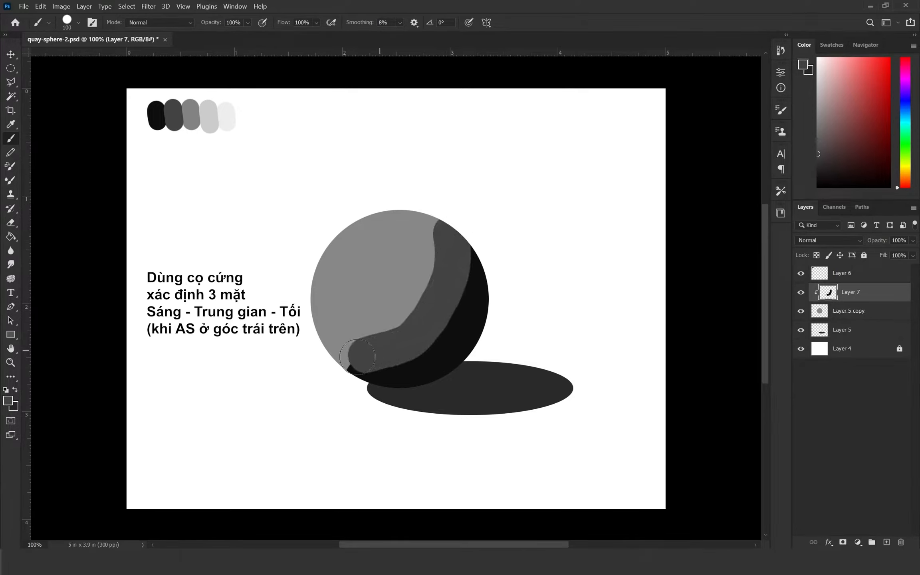
Paint the sphere's mid-grey and light-grey bands and an oval near-white highlight at its upper left, using the palette swatches.
{"action": "left_click", "coordinate": [191, 117], "text": "alt"}
{"action": "mouse_move", "coordinate": [428, 221]}
{"action": "left_mouse_down"}
{"action": "mouse_move", "coordinate": [394, 312]}
{"action": "mouse_move", "coordinate": [310, 340]}
{"action": "left_mouse_up"}
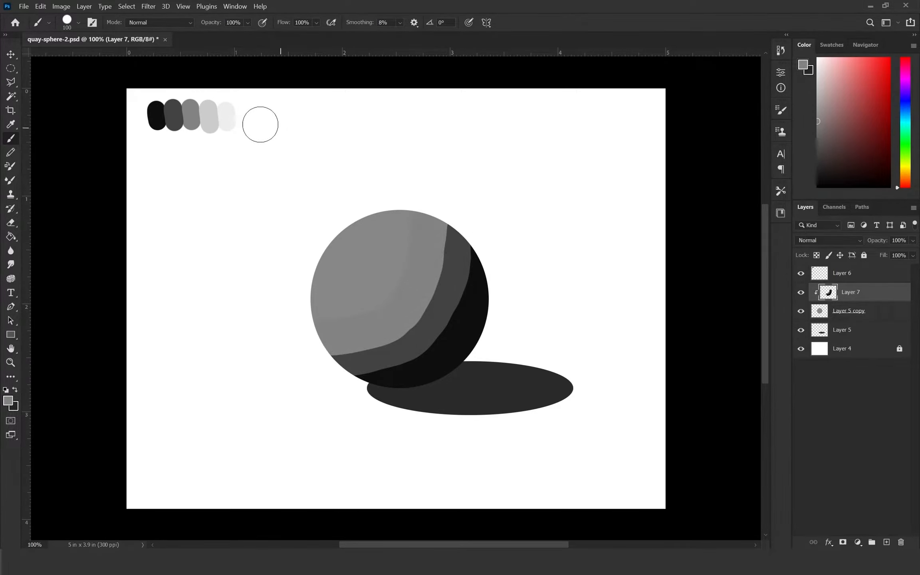
{"action": "left_click", "coordinate": [210, 120], "text": "alt"}
{"action": "mouse_move", "coordinate": [400, 205]}
{"action": "left_mouse_down"}
{"action": "mouse_move", "coordinate": [367, 299]}
{"action": "mouse_move", "coordinate": [308, 287]}
{"action": "mouse_move", "coordinate": [369, 212]}
{"action": "mouse_move", "coordinate": [347, 280]}
{"action": "mouse_move", "coordinate": [354, 231]}
{"action": "mouse_move", "coordinate": [361, 256]}
{"action": "mouse_move", "coordinate": [373, 254]}
{"action": "mouse_move", "coordinate": [348, 270]}
{"action": "left_mouse_up"}
{"action": "left_click", "coordinate": [231, 119], "text": "alt"}
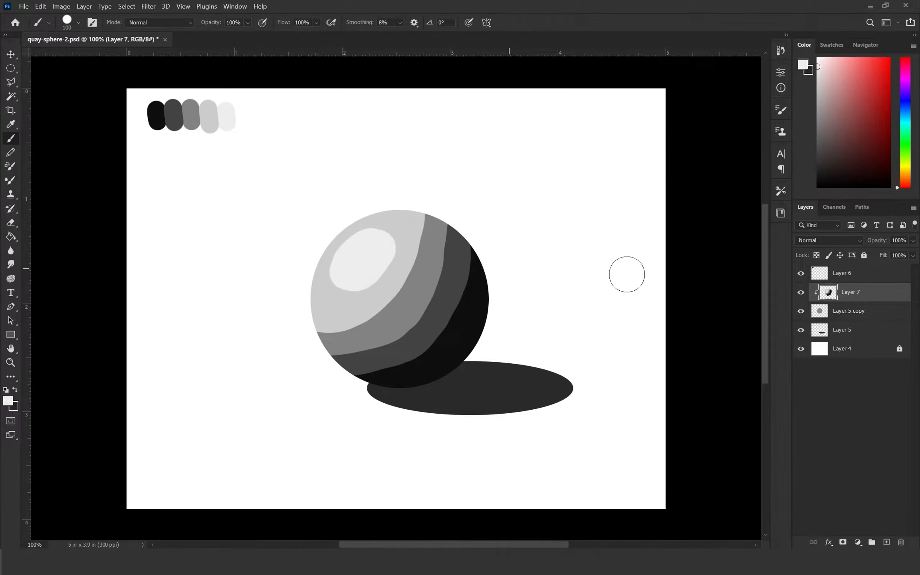
Add a layer clipped to the sphere above Layer 7 and switch to a soft round 80 px brush.
{"action": "left_click", "coordinate": [886, 541]}
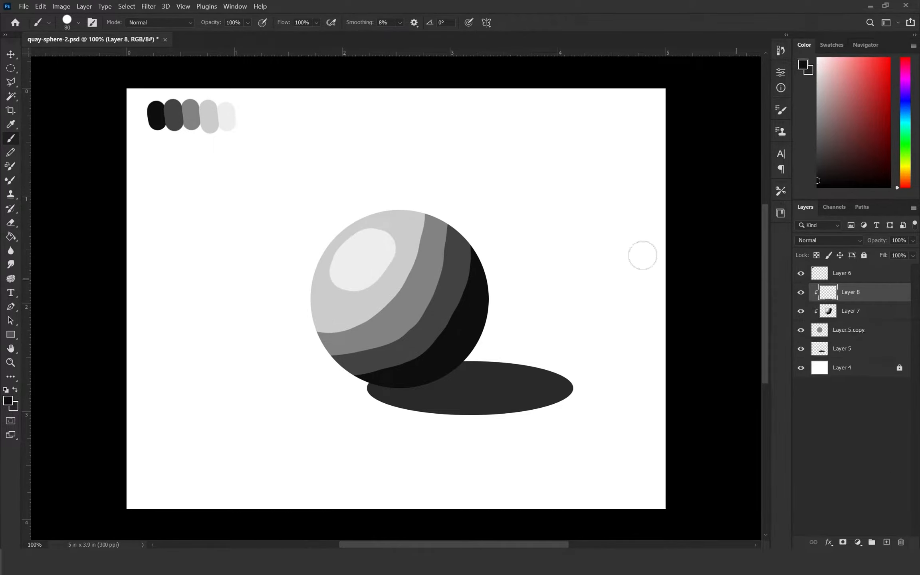
{"action": "right_click", "coordinate": [527, 206]}
{"action": "double_click", "coordinate": [601, 347]}
Soften the borders between the sphere's tonal bands and around the highlight with the 80 px soft brush, sampling adjacent tones.
{"action": "left_click", "coordinate": [471, 256], "text": "alt"}
{"action": "mouse_move", "coordinate": [472, 262]}
{"action": "left_mouse_down"}
{"action": "mouse_move", "coordinate": [475, 284]}
{"action": "mouse_move", "coordinate": [449, 332]}
{"action": "mouse_move", "coordinate": [406, 363]}
{"action": "mouse_move", "coordinate": [365, 372]}
{"action": "mouse_move", "coordinate": [423, 335]}
{"action": "left_mouse_up"}
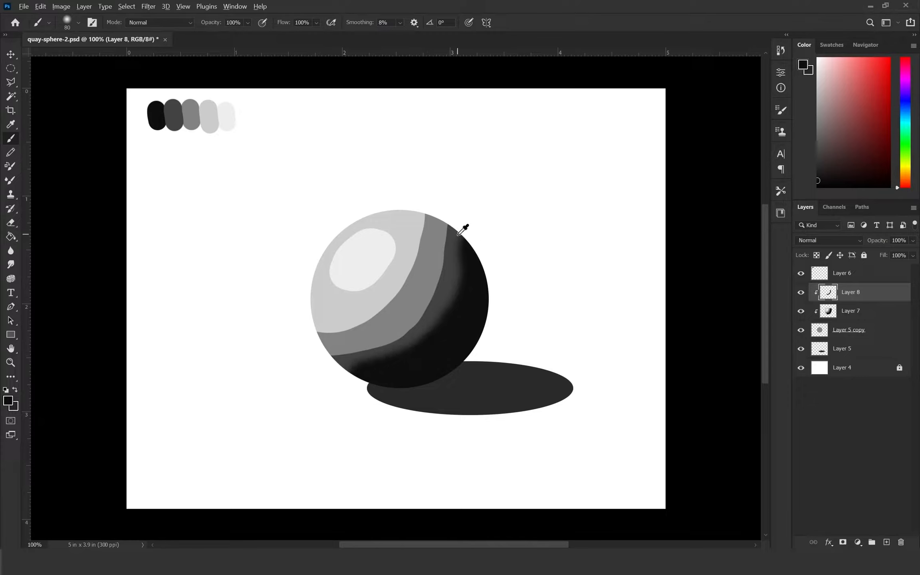
{"action": "mouse_move", "coordinate": [459, 223]}
{"action": "left_mouse_down"}
{"action": "mouse_move", "coordinate": [445, 238]}
{"action": "mouse_move", "coordinate": [421, 310]}
{"action": "mouse_move", "coordinate": [370, 346]}
{"action": "mouse_move", "coordinate": [331, 353]}
{"action": "left_mouse_up"}
{"action": "left_click", "coordinate": [421, 208], "text": "alt"}
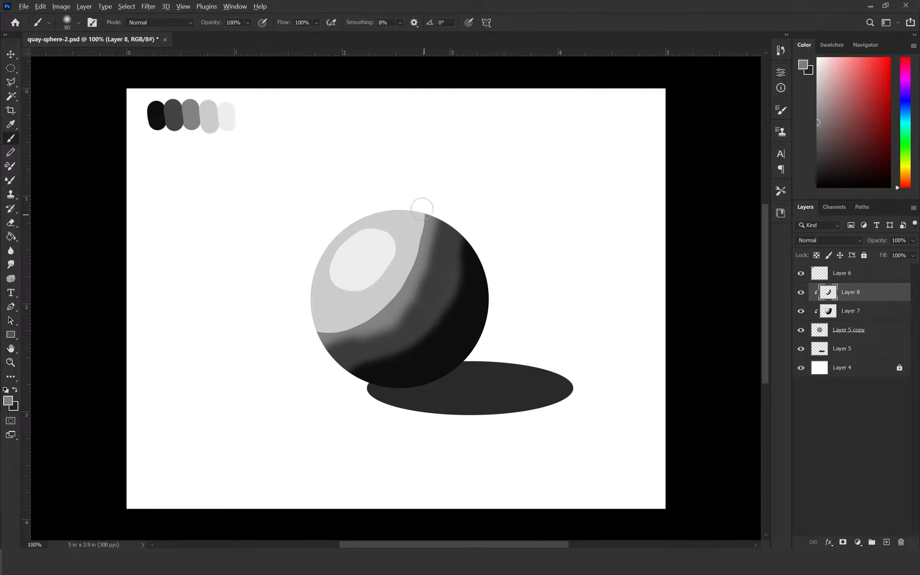
{"action": "mouse_move", "coordinate": [422, 209]}
{"action": "left_mouse_down"}
{"action": "mouse_move", "coordinate": [421, 245]}
{"action": "mouse_move", "coordinate": [378, 311]}
{"action": "mouse_move", "coordinate": [320, 339]}
{"action": "left_mouse_up"}
{"action": "left_click", "coordinate": [354, 288], "text": "alt"}
{"action": "mouse_move", "coordinate": [355, 289]}
{"action": "left_mouse_down"}
{"action": "mouse_move", "coordinate": [389, 265]}
{"action": "mouse_move", "coordinate": [376, 226]}
{"action": "mouse_move", "coordinate": [349, 231]}
{"action": "mouse_move", "coordinate": [323, 265]}
{"action": "mouse_move", "coordinate": [337, 298]}
{"action": "mouse_move", "coordinate": [381, 288]}
{"action": "mouse_move", "coordinate": [375, 279]}
{"action": "mouse_move", "coordinate": [418, 249]}
{"action": "left_mouse_up"}
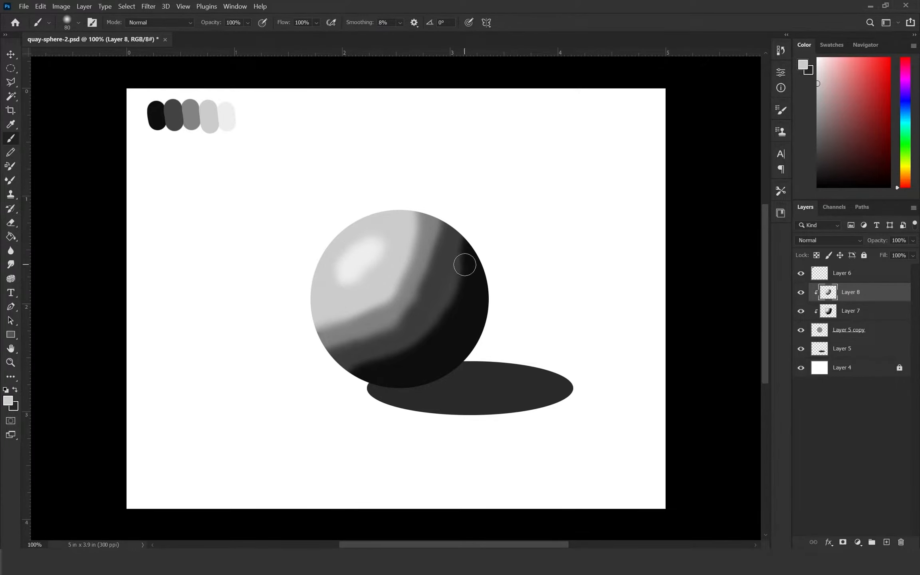
Blend the sphere's near-black shadow into the dark grey band with a 125 px soft brush at 48% opacity.
{"action": "key", "text": "bracketright"}
{"action": "key", "text": "bracketright"}
{"action": "key", "text": "bracketright"}
{"action": "key", "text": "7"}
{"action": "key", "text": "6"}
{"action": "left_click", "coordinate": [475, 254], "text": "alt"}
{"action": "mouse_move", "coordinate": [475, 253]}
{"action": "left_mouse_down"}
{"action": "mouse_move", "coordinate": [469, 240]}
{"action": "mouse_move", "coordinate": [445, 313]}
{"action": "mouse_move", "coordinate": [399, 356]}
{"action": "mouse_move", "coordinate": [352, 372]}
{"action": "left_mouse_up"}
Blend sampled greys across the sphere's middle band to smooth the transition between light and shadow.
{"action": "left_click", "coordinate": [441, 227], "text": "alt"}
{"action": "mouse_move", "coordinate": [442, 226]}
{"action": "left_mouse_down"}
{"action": "mouse_move", "coordinate": [401, 303]}
{"action": "mouse_move", "coordinate": [352, 319]}
{"action": "mouse_move", "coordinate": [415, 268]}
{"action": "mouse_move", "coordinate": [433, 197]}
{"action": "left_mouse_up"}
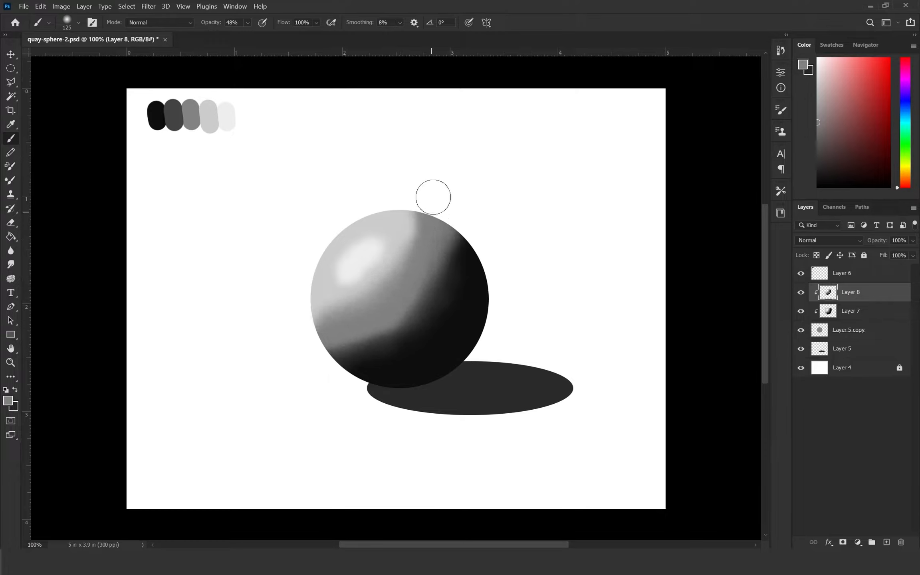
{"action": "left_click", "coordinate": [428, 270], "text": "alt"}
{"action": "left_click_drag", "start_coordinate": [427, 271], "coordinate": [450, 222]}
{"action": "left_click_drag", "start_coordinate": [399, 305], "coordinate": [343, 339]}
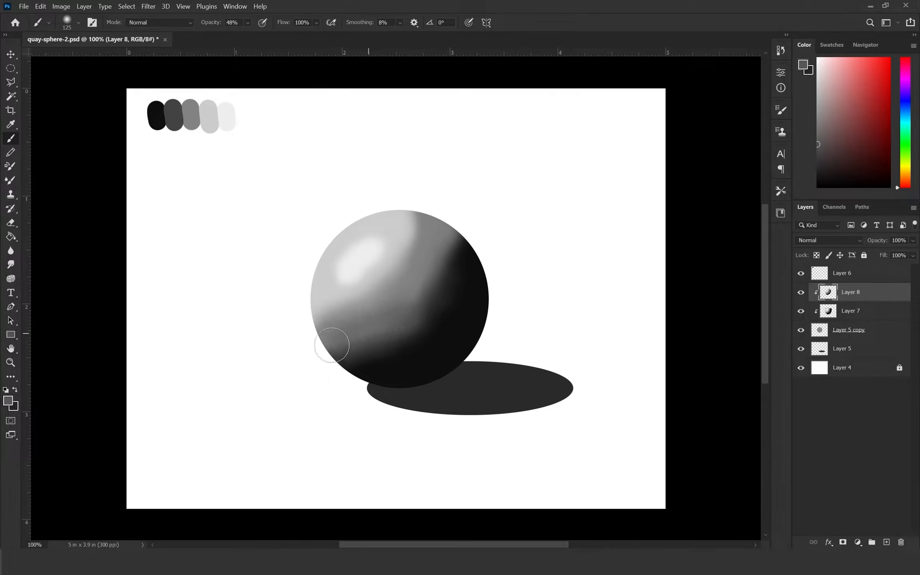
Smooth the sphere's mid-tones from the upper-right edge to the left edge with a 200 px soft brush.
{"action": "key", "text": "bracketright"}
{"action": "key", "text": "bracketright"}
{"action": "key", "text": "bracketright"}
{"action": "mouse_move", "coordinate": [467, 212]}
{"action": "left_mouse_down"}
{"action": "mouse_move", "coordinate": [419, 278]}
{"action": "mouse_move", "coordinate": [433, 276]}
{"action": "mouse_move", "coordinate": [323, 336]}
{"action": "mouse_move", "coordinate": [323, 309]}
{"action": "left_mouse_up"}
Blend sampled light grey over the sphere's upper area and sampled dark over its lower-right side at 23% opacity.
{"action": "left_click", "coordinate": [414, 215], "text": "alt"}
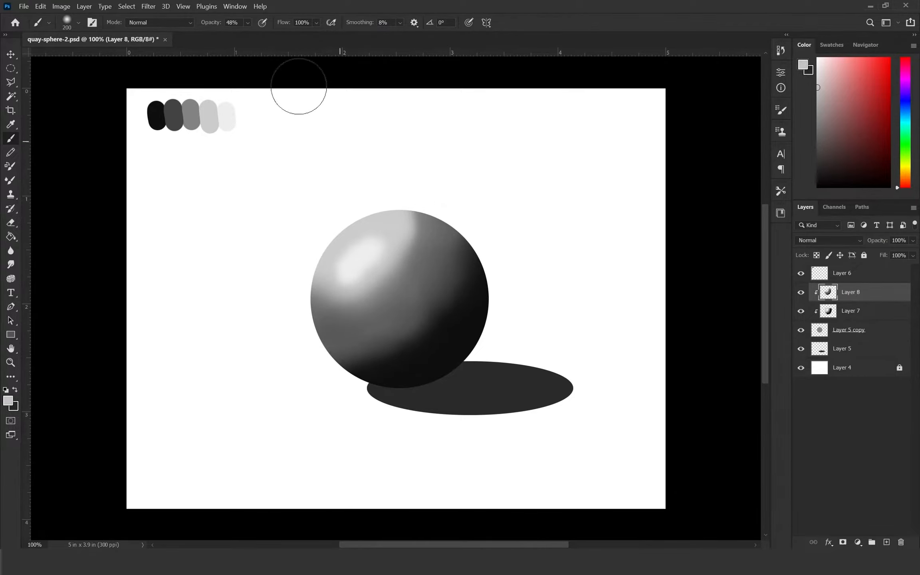
{"action": "left_click_drag", "start_coordinate": [212, 22], "coordinate": [201, 23]}
{"action": "mouse_move", "coordinate": [427, 198]}
{"action": "left_mouse_down"}
{"action": "mouse_move", "coordinate": [328, 287]}
{"action": "mouse_move", "coordinate": [401, 266]}
{"action": "left_mouse_up"}
{"action": "left_click_drag", "start_coordinate": [390, 204], "coordinate": [414, 257]}
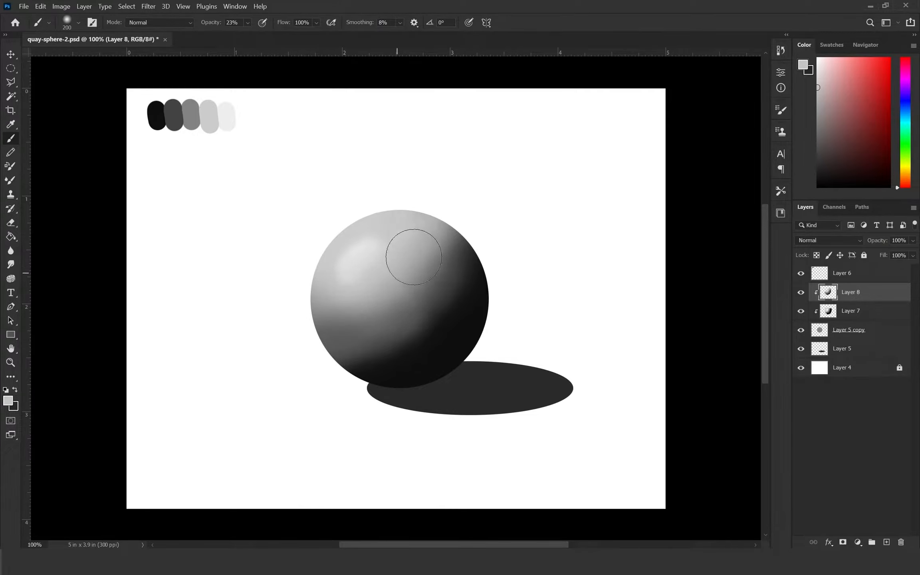
{"action": "left_click", "coordinate": [485, 272], "text": "alt"}
{"action": "mouse_move", "coordinate": [461, 306]}
{"action": "left_mouse_down"}
{"action": "mouse_move", "coordinate": [462, 285]}
{"action": "mouse_move", "coordinate": [392, 360]}
{"action": "mouse_move", "coordinate": [324, 359]}
{"action": "left_mouse_up"}
Brighten the sphere's upper-left highlight with the near-white swatch and soften its outer edge at 9% opacity.
{"action": "left_click", "coordinate": [230, 117], "text": "alt"}
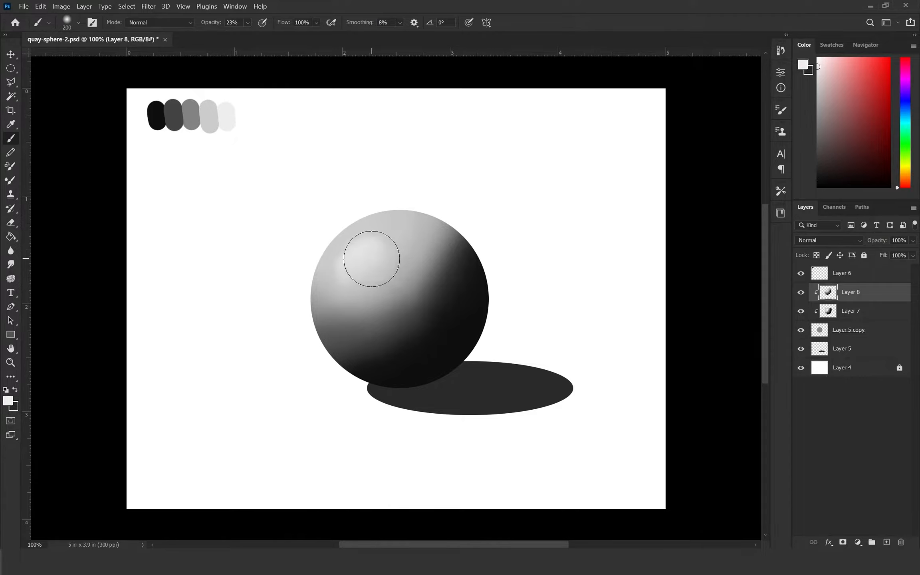
{"action": "mouse_move", "coordinate": [370, 257]}
{"action": "left_mouse_down"}
{"action": "mouse_move", "coordinate": [355, 272]}
{"action": "mouse_move", "coordinate": [388, 245]}
{"action": "mouse_move", "coordinate": [356, 275]}
{"action": "mouse_move", "coordinate": [380, 252]}
{"action": "mouse_move", "coordinate": [360, 256]}
{"action": "mouse_move", "coordinate": [350, 277]}
{"action": "mouse_move", "coordinate": [384, 244]}
{"action": "left_mouse_up"}
{"action": "left_click_drag", "start_coordinate": [215, 23], "coordinate": [203, 26]}
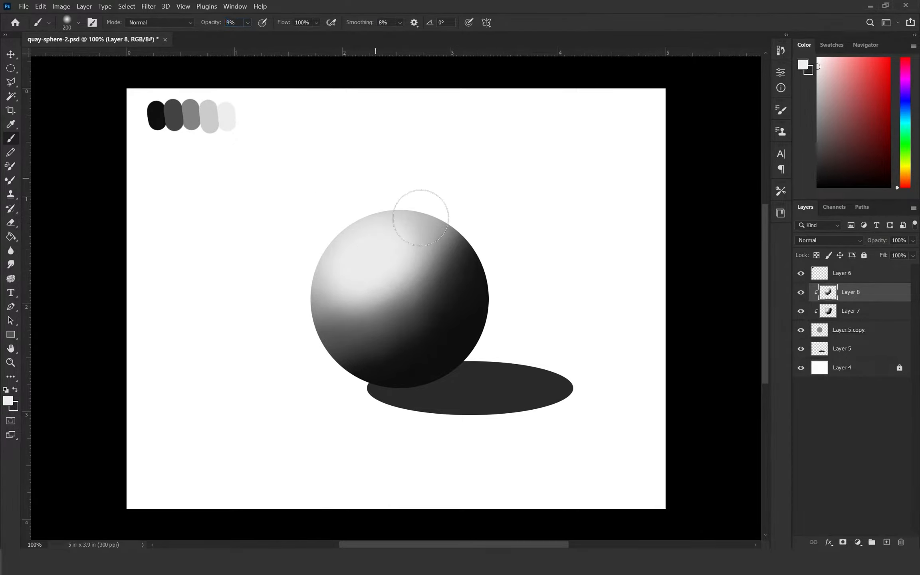
{"action": "mouse_move", "coordinate": [422, 216]}
{"action": "left_mouse_down"}
{"action": "mouse_move", "coordinate": [409, 268]}
{"action": "mouse_move", "coordinate": [356, 305]}
{"action": "mouse_move", "coordinate": [344, 304]}
{"action": "mouse_move", "coordinate": [422, 223]}
{"action": "mouse_move", "coordinate": [409, 194]}
{"action": "mouse_move", "coordinate": [388, 192]}
{"action": "mouse_move", "coordinate": [307, 239]}
{"action": "mouse_move", "coordinate": [407, 224]}
{"action": "mouse_move", "coordinate": [431, 232]}
{"action": "left_mouse_up"}
Smooth the transition from highlight to shadow with the light-grey swatch and a sampled dark tone at 3% opacity.
{"action": "left_click", "coordinate": [213, 112], "text": "alt"}
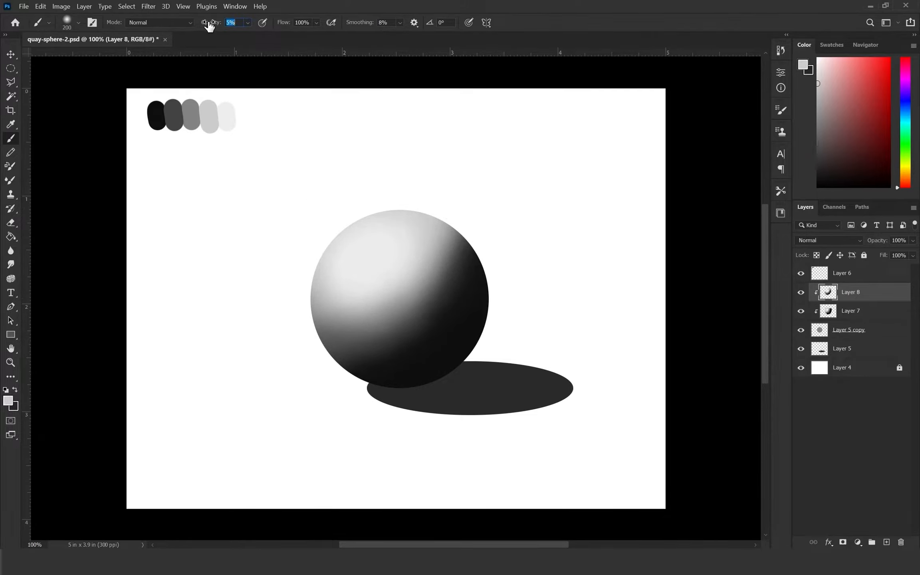
{"action": "left_click_drag", "start_coordinate": [209, 25], "coordinate": [205, 25]}
{"action": "mouse_move", "coordinate": [417, 235]}
{"action": "left_mouse_down"}
{"action": "mouse_move", "coordinate": [395, 278]}
{"action": "mouse_move", "coordinate": [348, 294]}
{"action": "mouse_move", "coordinate": [367, 296]}
{"action": "left_mouse_up"}
{"action": "left_click", "coordinate": [465, 268], "text": "alt"}
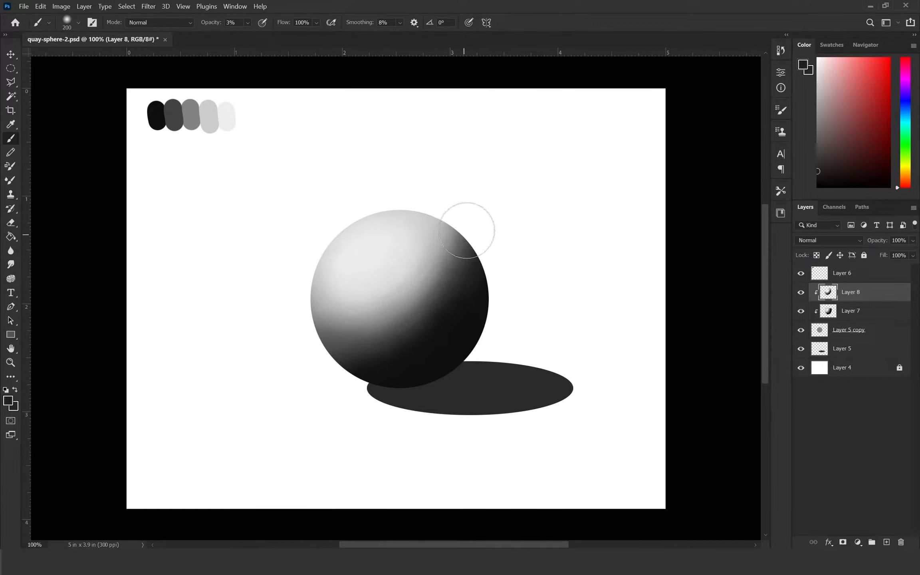
{"action": "mouse_move", "coordinate": [466, 231]}
{"action": "left_mouse_down"}
{"action": "mouse_move", "coordinate": [402, 310]}
{"action": "mouse_move", "coordinate": [472, 260]}
{"action": "mouse_move", "coordinate": [471, 239]}
{"action": "mouse_move", "coordinate": [454, 296]}
{"action": "mouse_move", "coordinate": [313, 344]}
{"action": "mouse_move", "coordinate": [341, 362]}
{"action": "mouse_move", "coordinate": [408, 363]}
{"action": "mouse_move", "coordinate": [363, 367]}
{"action": "mouse_move", "coordinate": [407, 328]}
{"action": "left_mouse_up"}
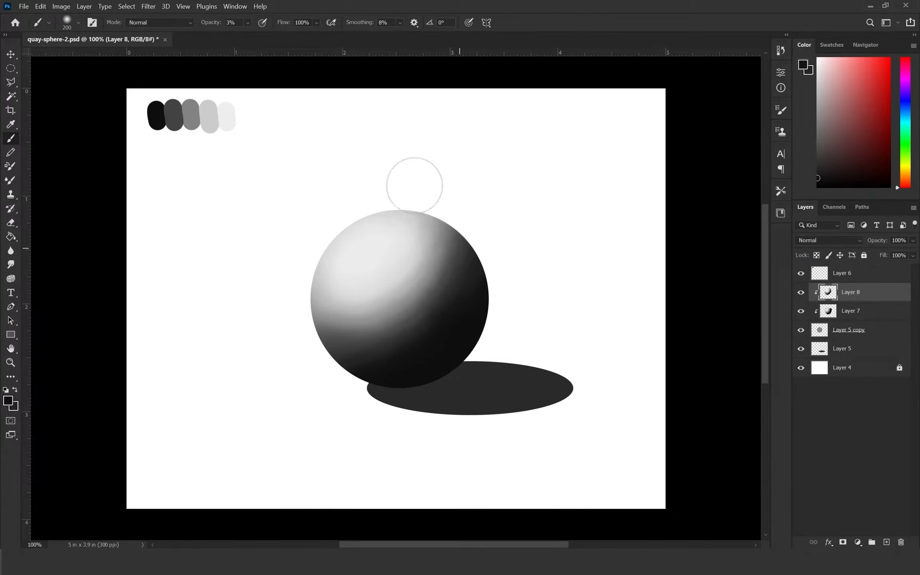
Refine the sphere's mid-tones beside the shadow with a 70 px brush at 15% opacity, using tones sampled from the sphere.
{"action": "key", "text": "bracketleft"}
{"action": "key", "text": "bracketleft"}
{"action": "key", "text": "bracketleft"}
{"action": "key", "text": "bracketleft"}
{"action": "key", "text": "bracketleft"}
{"action": "key", "text": "bracketleft"}
{"action": "left_click_drag", "start_coordinate": [215, 26], "coordinate": [263, 30]}
{"action": "left_click", "coordinate": [424, 304], "text": "alt"}
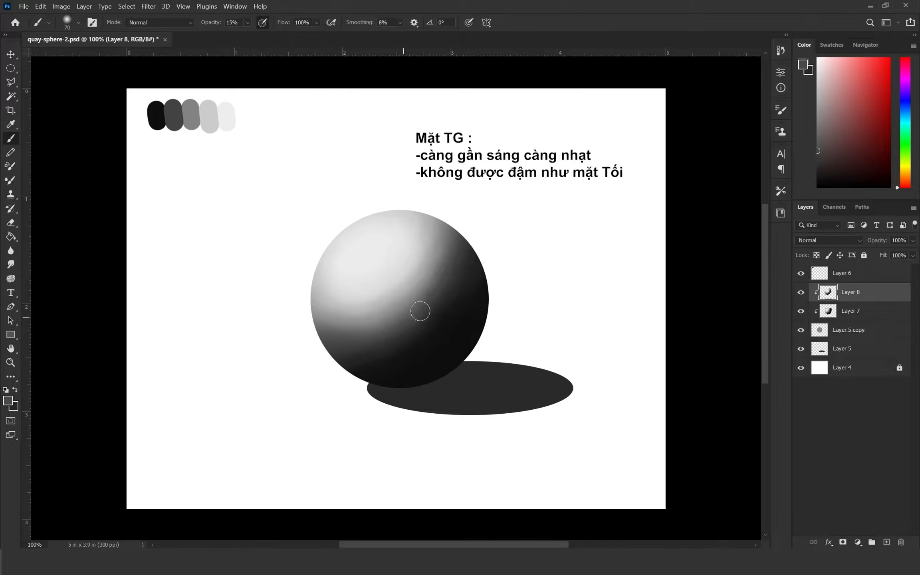
{"action": "left_click", "coordinate": [396, 319], "text": "alt"}
{"action": "left_click", "coordinate": [409, 303], "text": "alt"}
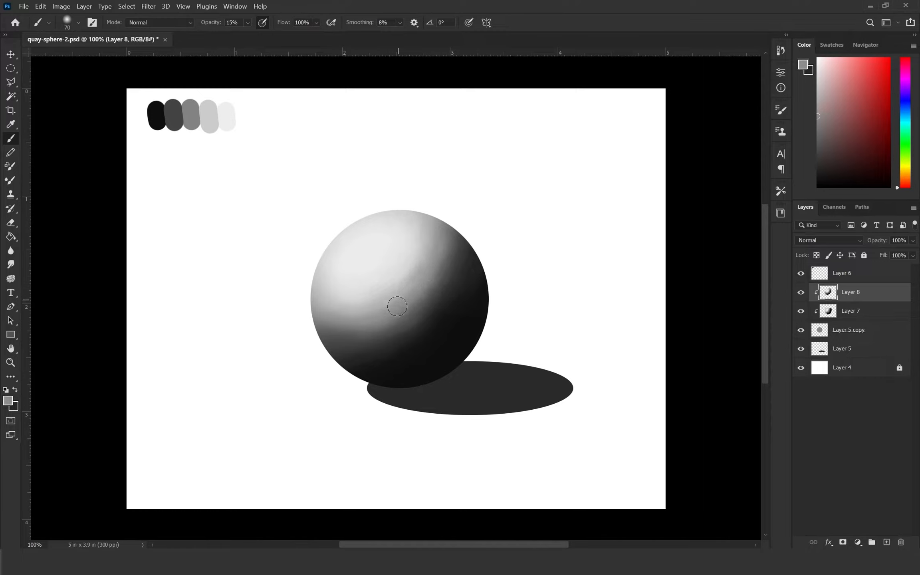
Even out the mid-tone gradation between highlight and shadow with sampled greys, raising the brush opacity to 29%.
{"action": "left_click", "coordinate": [378, 306], "text": "alt"}
{"action": "left_click", "coordinate": [401, 276], "text": "alt"}
{"action": "left_click", "coordinate": [429, 249], "text": "alt"}
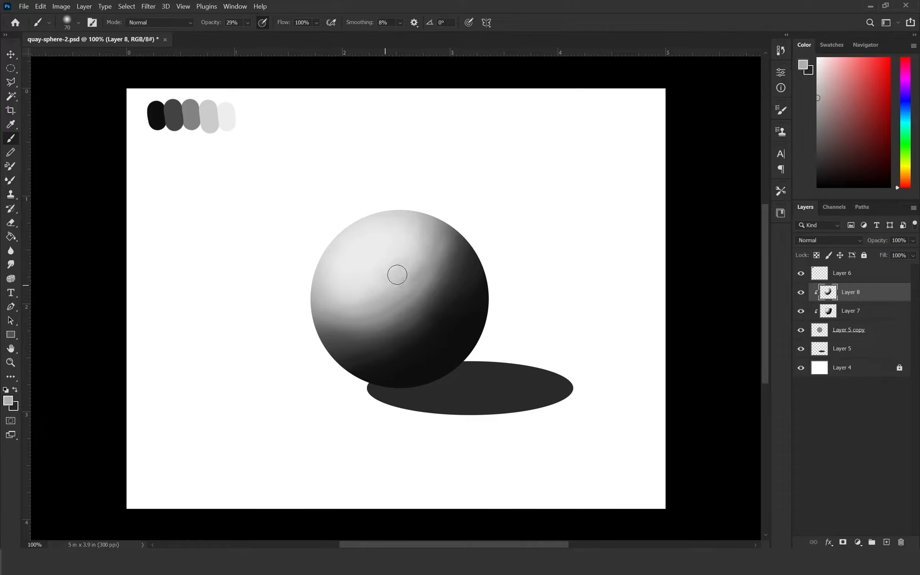
{"action": "left_click", "coordinate": [373, 318], "text": "alt"}
{"action": "left_click", "coordinate": [420, 274], "text": "alt"}
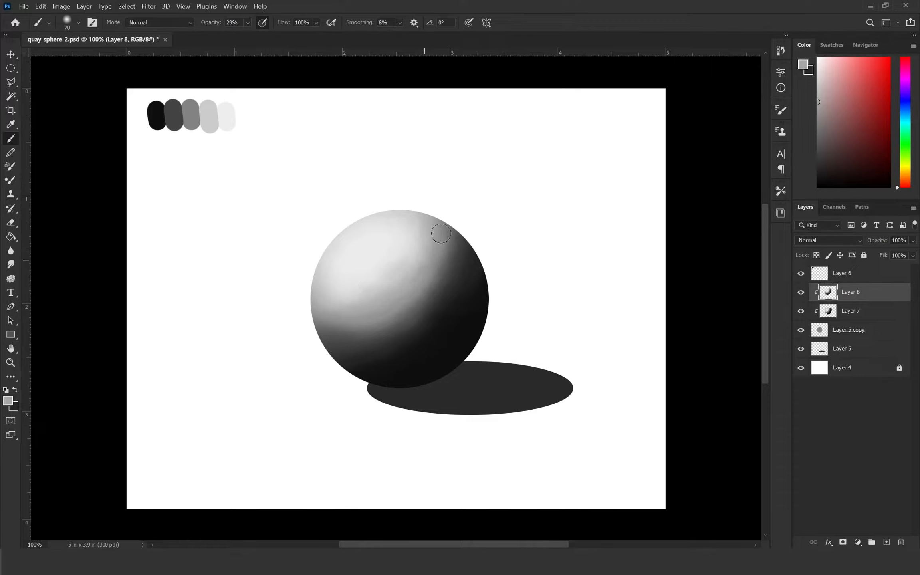
{"action": "left_click", "coordinate": [447, 283], "text": "alt"}
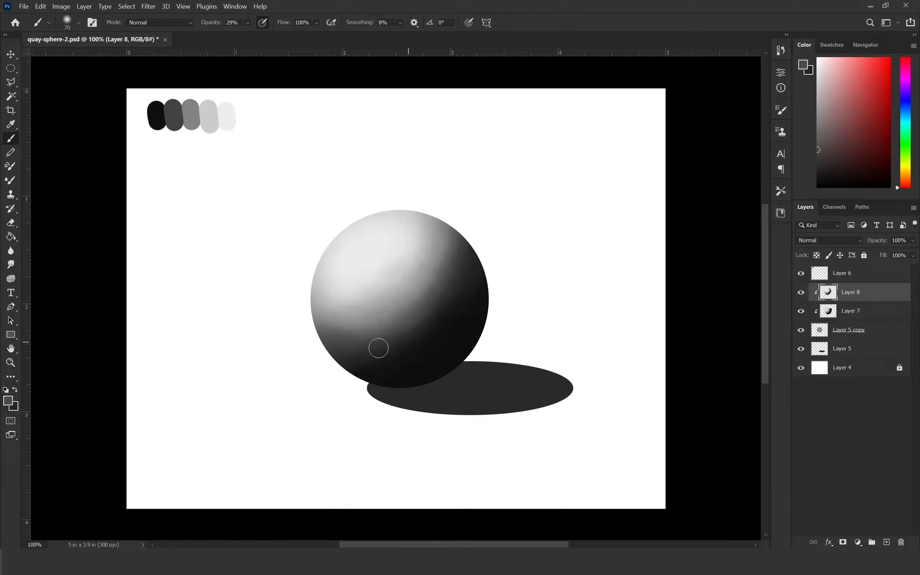
{"action": "left_click", "coordinate": [399, 275], "text": "alt"}
Add a clipped layer above Layer 8 and paint light-grey reflected light along the sphere's lower-right edge with a 100 px brush at 13% opacity.
{"action": "left_click", "coordinate": [886, 541]}
{"action": "left_click", "coordinate": [830, 297], "text": "alt"}
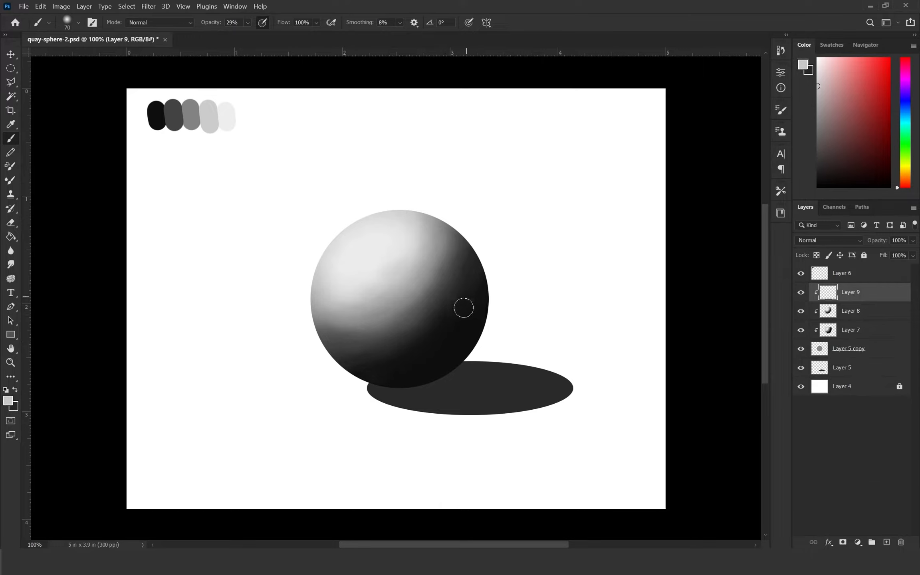
{"action": "key", "text": "bracketright"}
{"action": "key", "text": "bracketright"}
{"action": "left_click_drag", "start_coordinate": [202, 23], "coordinate": [204, 23]}
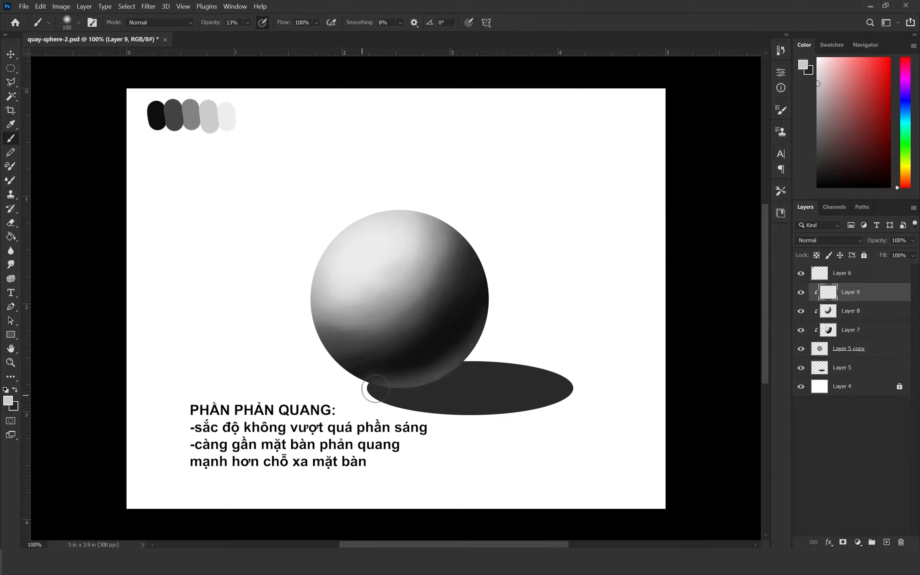
Deepen the sphere's core shadow on Layer 8 with the near-black swatch at 41% brush opacity.
{"action": "left_click", "coordinate": [823, 313]}
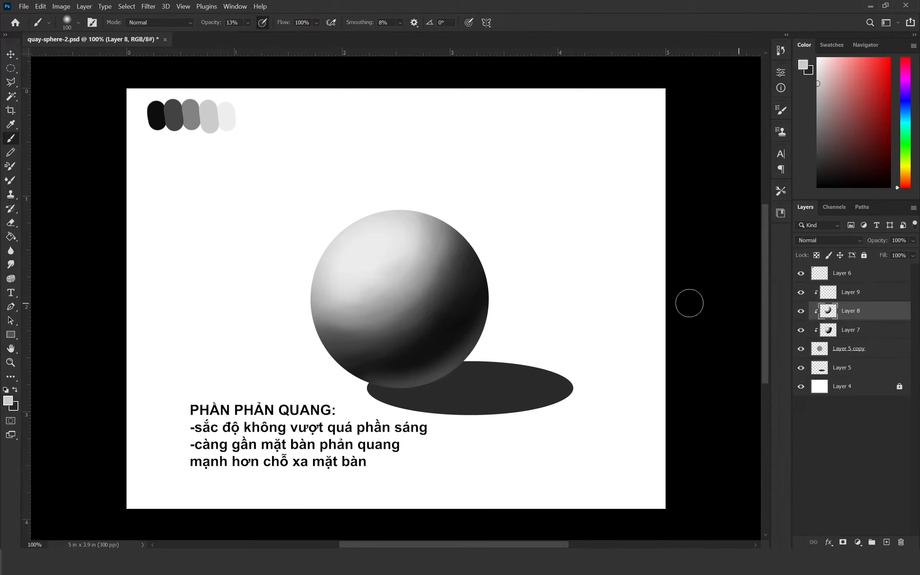
{"action": "left_click", "coordinate": [474, 301], "text": "alt"}
{"action": "left_click_drag", "start_coordinate": [202, 24], "coordinate": [249, 45]}
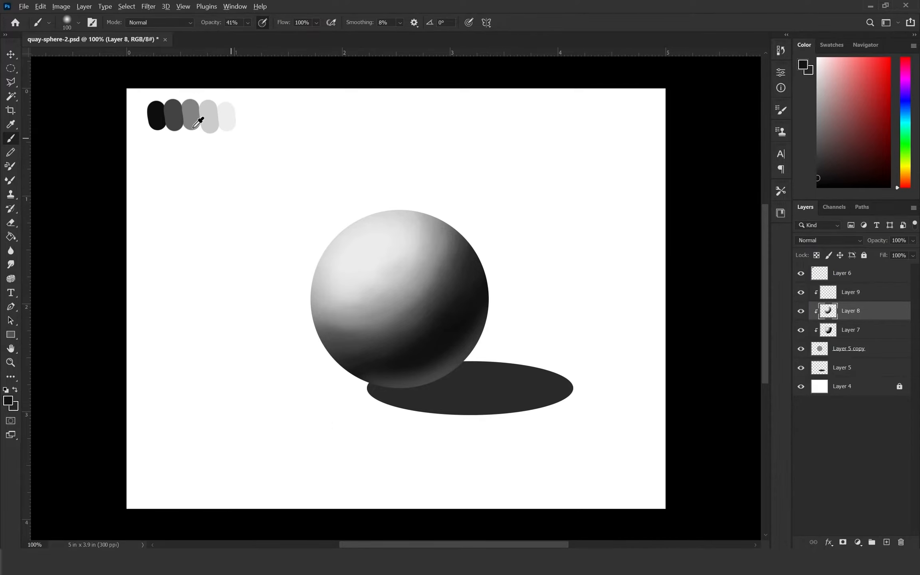
{"action": "left_click", "coordinate": [156, 121], "text": "alt"}
{"action": "mouse_move", "coordinate": [433, 307]}
{"action": "left_mouse_down"}
{"action": "mouse_move", "coordinate": [448, 289]}
{"action": "mouse_move", "coordinate": [464, 287]}
{"action": "mouse_move", "coordinate": [443, 318]}
{"action": "mouse_move", "coordinate": [346, 344]}
{"action": "mouse_move", "coordinate": [456, 283]}
{"action": "mouse_move", "coordinate": [467, 239]}
{"action": "left_mouse_up"}
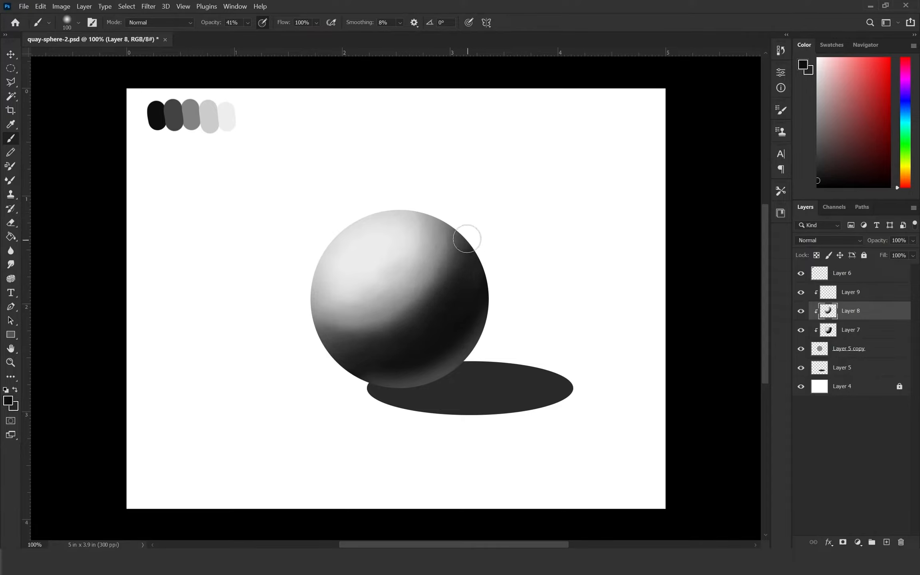
Soften the core shadow's inner edge with the mid-grey swatch, using a 200 px brush at 33% opacity.
{"action": "left_click", "coordinate": [189, 108], "text": "alt"}
{"action": "key", "text": "bracketright"}
{"action": "key", "text": "bracketright"}
{"action": "key", "text": "bracketright"}
{"action": "key", "text": "bracketright"}
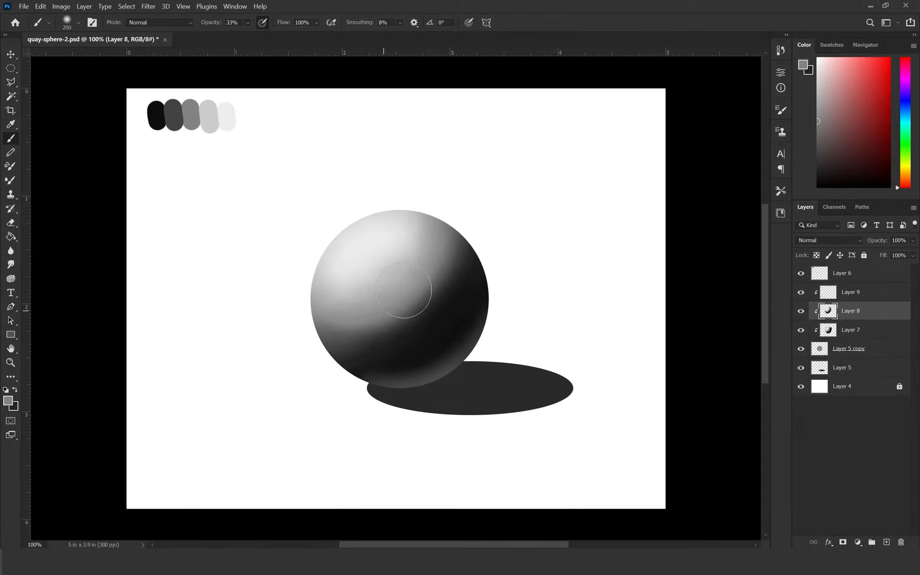
Blend the sphere's upper mid-tones and soften its lower-right edge on Layer 8 with sampled greys at 33% brush opacity.
{"action": "left_click_drag", "start_coordinate": [404, 290], "coordinate": [439, 220]}
{"action": "left_click", "coordinate": [480, 299], "text": "alt"}
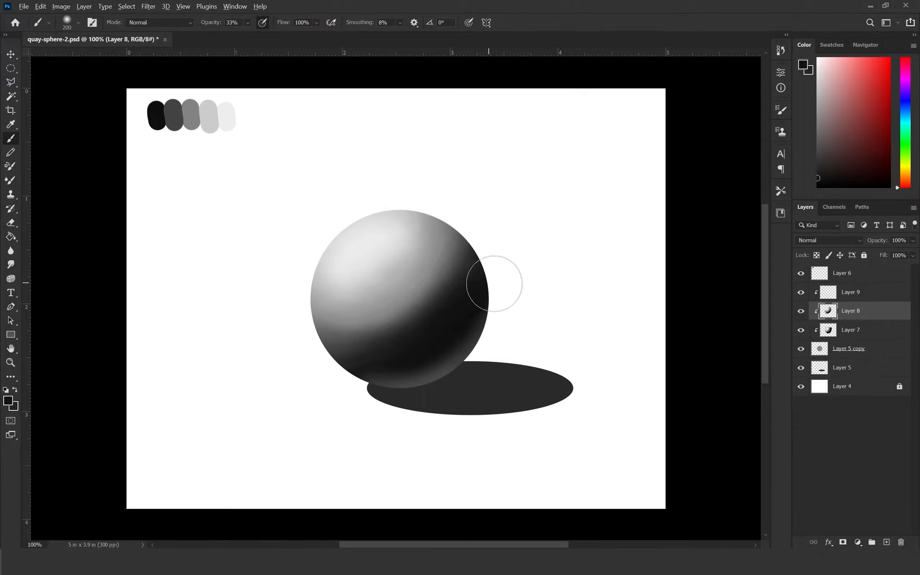
{"action": "left_click", "coordinate": [469, 350], "text": "alt"}
{"action": "mouse_move", "coordinate": [466, 343]}
{"action": "left_mouse_down"}
{"action": "mouse_move", "coordinate": [495, 305]}
{"action": "mouse_move", "coordinate": [491, 327]}
{"action": "mouse_move", "coordinate": [506, 250]}
{"action": "mouse_move", "coordinate": [510, 284]}
{"action": "mouse_move", "coordinate": [470, 339]}
{"action": "mouse_move", "coordinate": [400, 370]}
{"action": "left_mouse_up"}
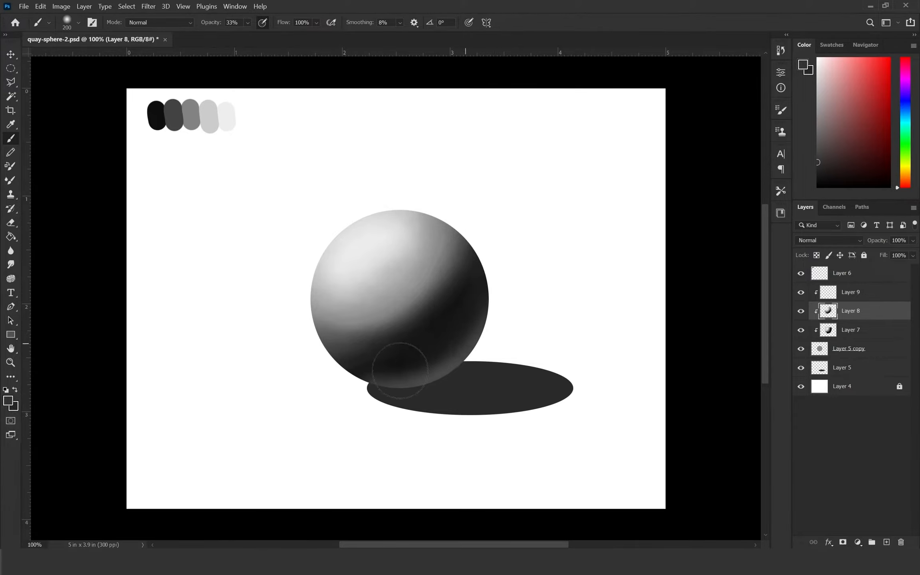
On Layer 9, darken the sphere's lower-right rim with near-black, using a 50 px brush reduced to 60% opacity.
{"action": "key", "text": "bracketleft"}
{"action": "key", "text": "bracketleft"}
{"action": "key", "text": "bracketleft"}
{"action": "key", "text": "bracketleft"}
{"action": "key", "text": "bracketleft"}
{"action": "key", "text": "bracketleft"}
{"action": "key", "text": "bracketleft"}
{"action": "key", "text": "bracketleft"}
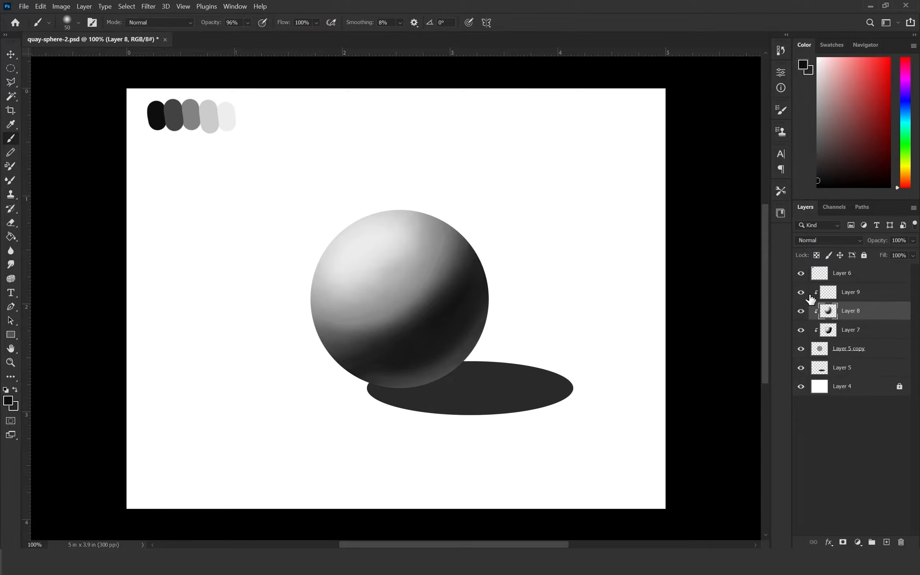
{"action": "left_click", "coordinate": [820, 294]}
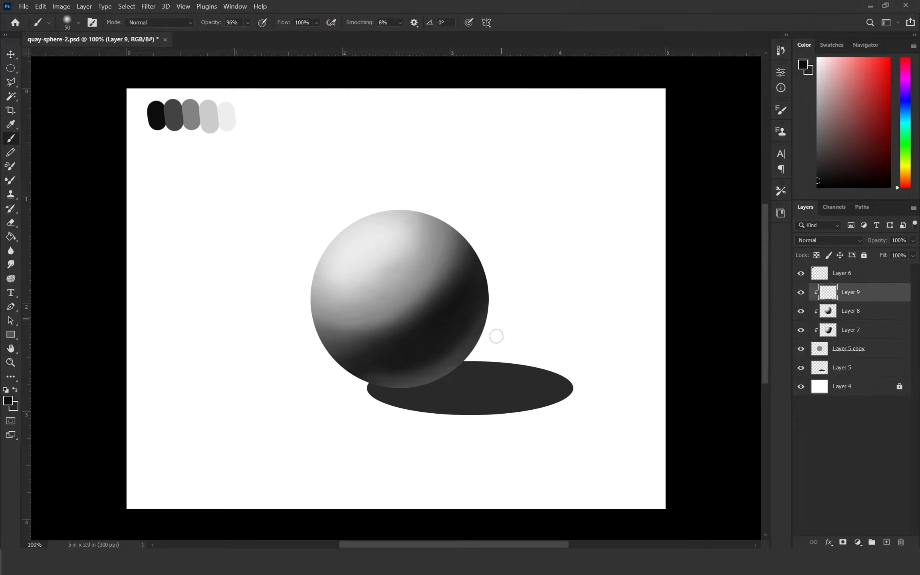
{"action": "left_click_drag", "start_coordinate": [484, 335], "coordinate": [461, 368]}
{"action": "left_click_drag", "start_coordinate": [212, 24], "coordinate": [193, 27]}
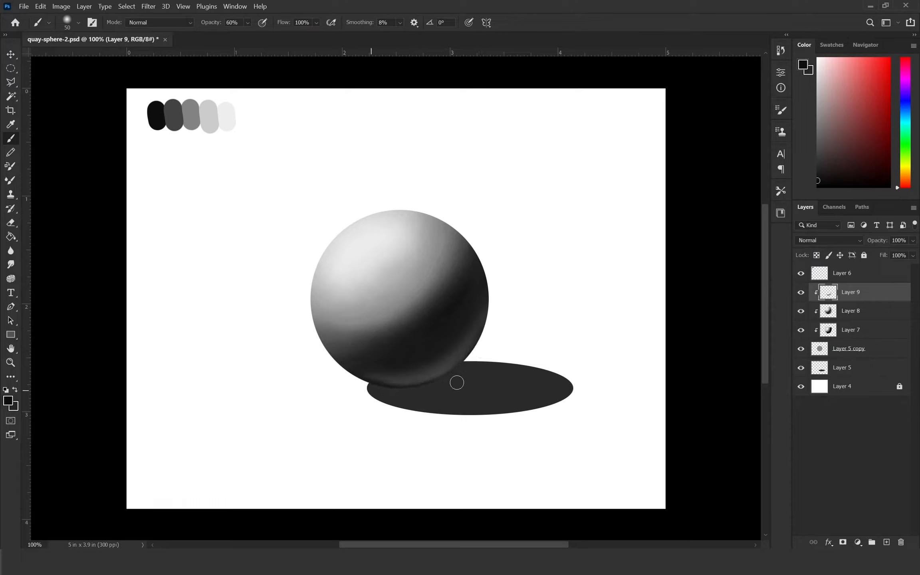
With Layer 5's transparent pixels locked, paint near-black into the cast shadow beside the sphere with a 90 px brush at 100% opacity.
{"action": "left_click", "coordinate": [837, 366]}
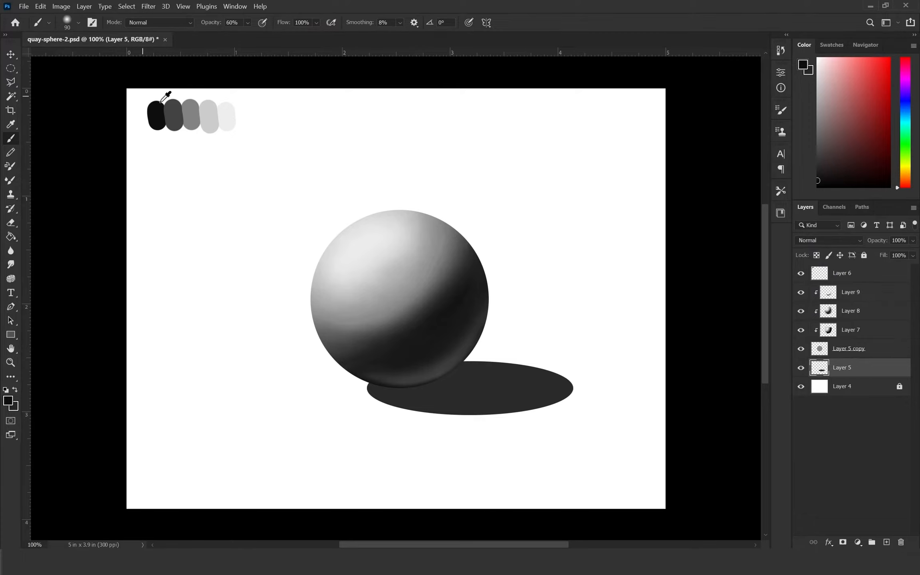
{"action": "key", "text": "0"}
{"action": "mouse_move", "coordinate": [378, 371]}
{"action": "left_mouse_down"}
{"action": "mouse_move", "coordinate": [442, 375]}
{"action": "mouse_move", "coordinate": [463, 361]}
{"action": "mouse_move", "coordinate": [381, 381]}
{"action": "left_mouse_up"}
{"action": "left_click_drag", "start_coordinate": [475, 350], "coordinate": [479, 370]}
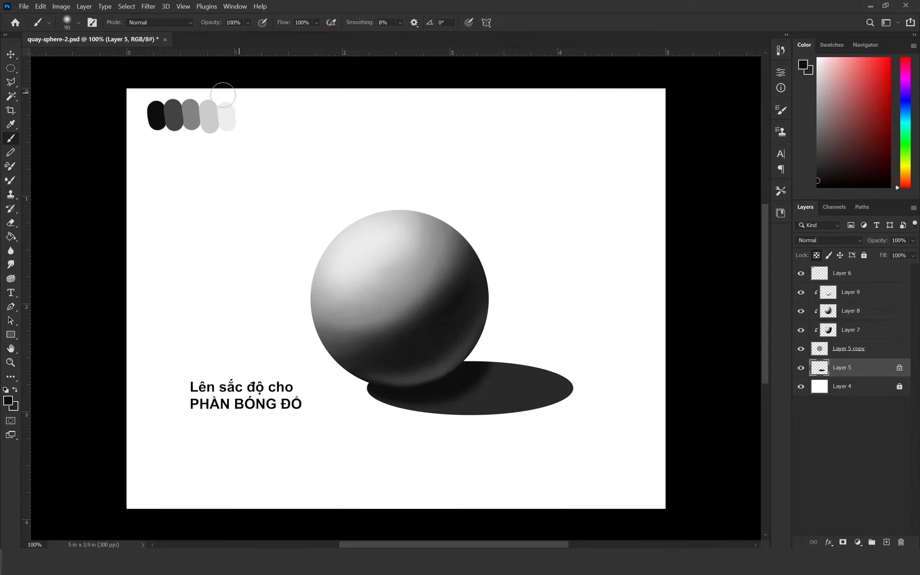
Paint the cast shadow's middle with the dark-grey swatch and its far end with the mid-grey swatch.
{"action": "left_click", "coordinate": [176, 119], "text": "alt"}
{"action": "mouse_move", "coordinate": [373, 387]}
{"action": "left_mouse_down"}
{"action": "mouse_move", "coordinate": [397, 409]}
{"action": "mouse_move", "coordinate": [470, 411]}
{"action": "mouse_move", "coordinate": [511, 356]}
{"action": "mouse_move", "coordinate": [457, 417]}
{"action": "left_mouse_up"}
{"action": "key", "text": "ctrl+z"}
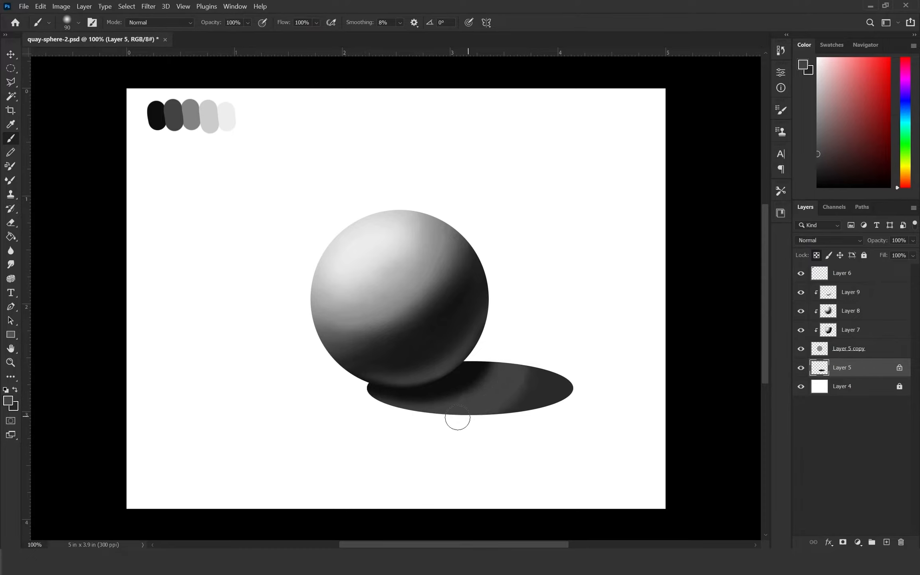
{"action": "left_click", "coordinate": [183, 116], "text": "alt"}
{"action": "mouse_move", "coordinate": [542, 353]}
{"action": "left_mouse_down"}
{"action": "mouse_move", "coordinate": [522, 407]}
{"action": "mouse_move", "coordinate": [560, 397]}
{"action": "mouse_move", "coordinate": [496, 425]}
{"action": "left_mouse_up"}
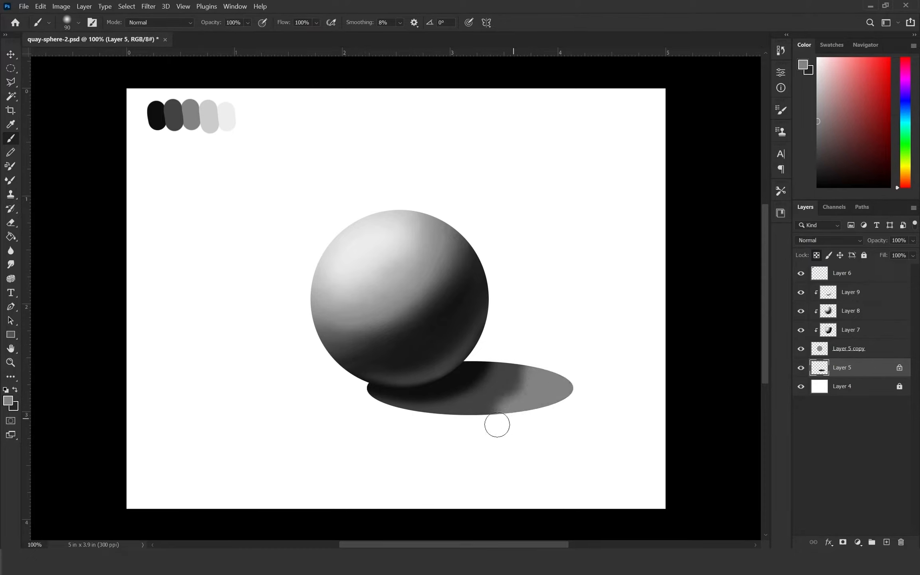
Blend the cast shadow's tones from near-black to mid-grey with sampled greys at 42% brush opacity.
{"action": "left_click_drag", "start_coordinate": [211, 22], "coordinate": [183, 26]}
{"action": "left_click", "coordinate": [492, 371], "text": "alt"}
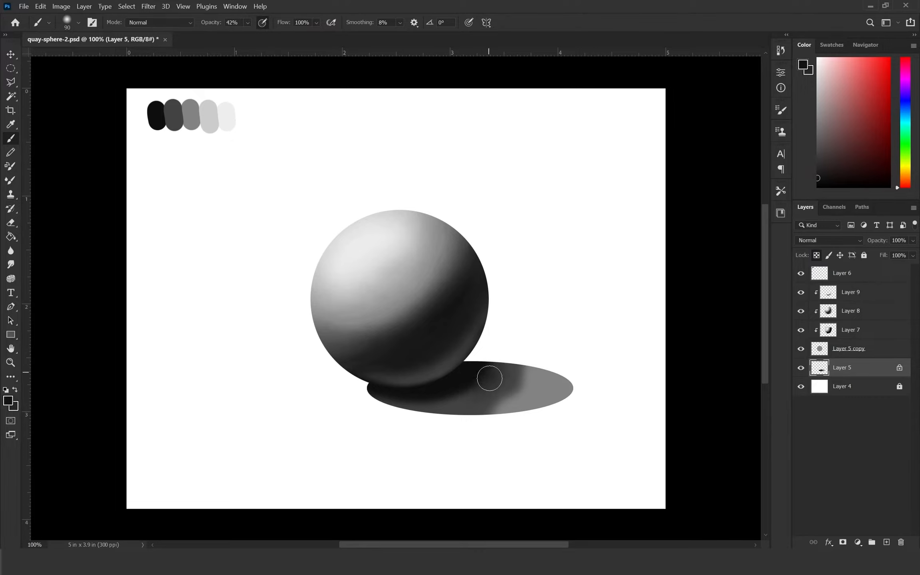
{"action": "left_click", "coordinate": [513, 357], "text": "alt"}
{"action": "mouse_move", "coordinate": [490, 399]}
{"action": "left_mouse_down"}
{"action": "mouse_move", "coordinate": [503, 377]}
{"action": "mouse_move", "coordinate": [540, 367]}
{"action": "mouse_move", "coordinate": [578, 385]}
{"action": "left_mouse_up"}
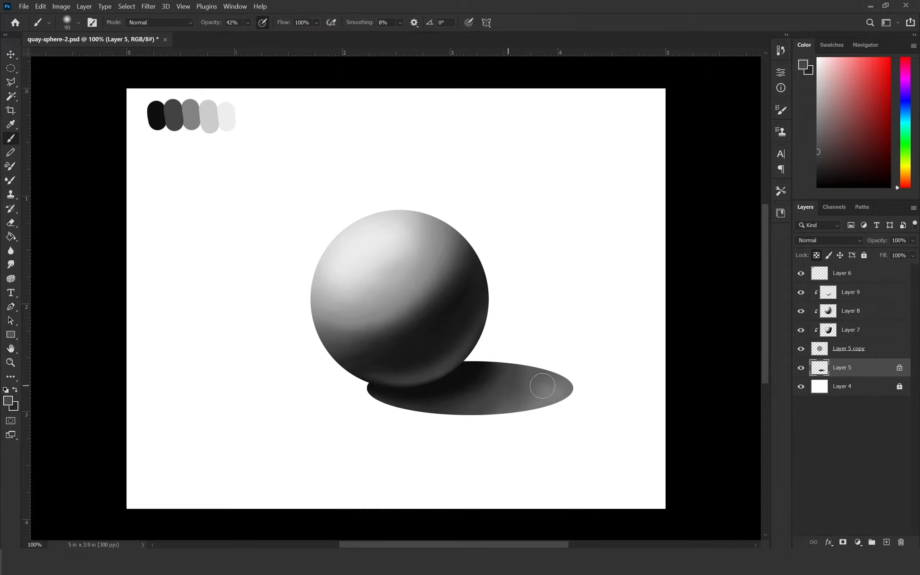
{"action": "mouse_move", "coordinate": [459, 385]}
{"action": "left_mouse_down"}
{"action": "mouse_move", "coordinate": [505, 377]}
{"action": "mouse_move", "coordinate": [443, 400]}
{"action": "left_mouse_up"}
{"action": "left_click", "coordinate": [455, 387], "text": "alt"}
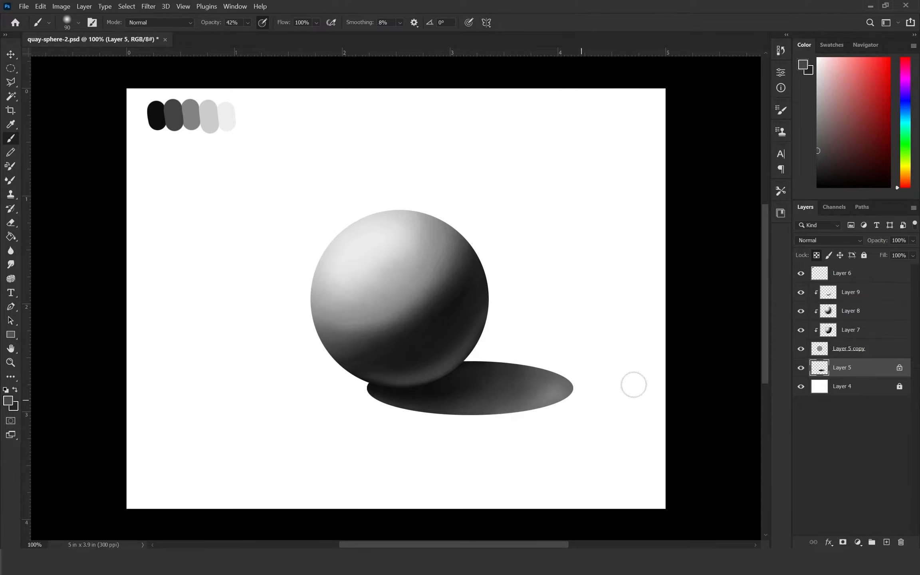
Unlock Layer 5's transparent pixels and soften the cast shadow's edges with a Gaussian Blur.
{"action": "key", "text": "slash"}
{"action": "left_click", "coordinate": [146, 7]}
{"action": "mouse_move", "coordinate": [164, 127]}
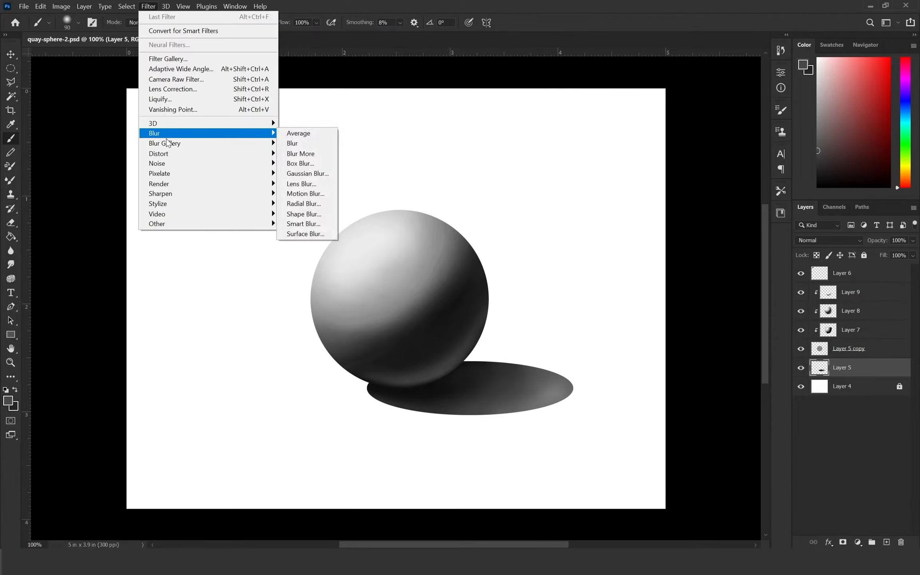
{"action": "left_click", "coordinate": [305, 178]}
{"action": "left_click", "coordinate": [513, 136]}
{"action": "key", "text": "b"}
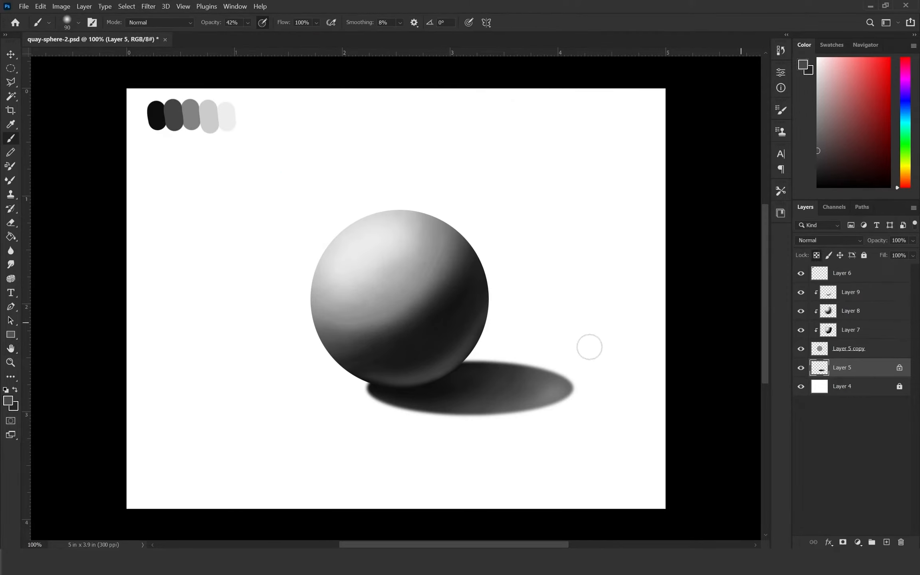
Add a layer beneath Layer 5 and fill a rectangular selection from the canvas top to behind the sphere with medium grey.
{"action": "left_click", "coordinate": [886, 541], "text": "ctrl"}
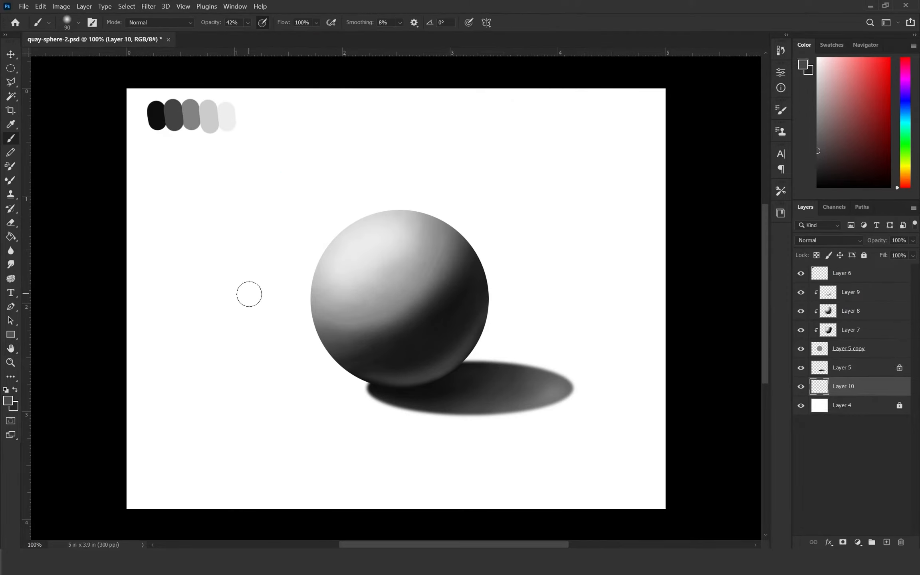
{"action": "key", "text": "m"}
{"action": "left_click_drag", "start_coordinate": [115, 83], "coordinate": [450, 181]}
{"action": "left_click", "coordinate": [375, 224]}
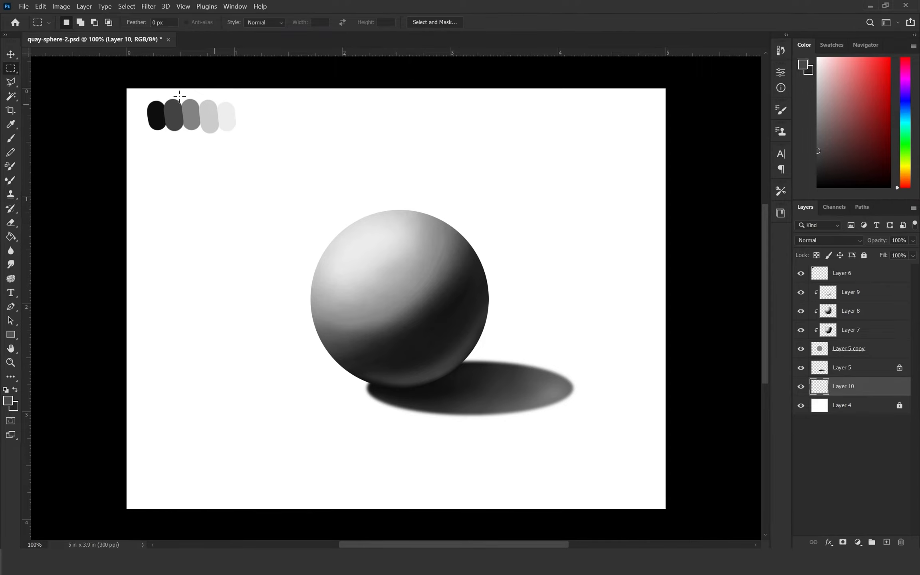
{"action": "left_click_drag", "start_coordinate": [115, 84], "coordinate": [690, 326]}
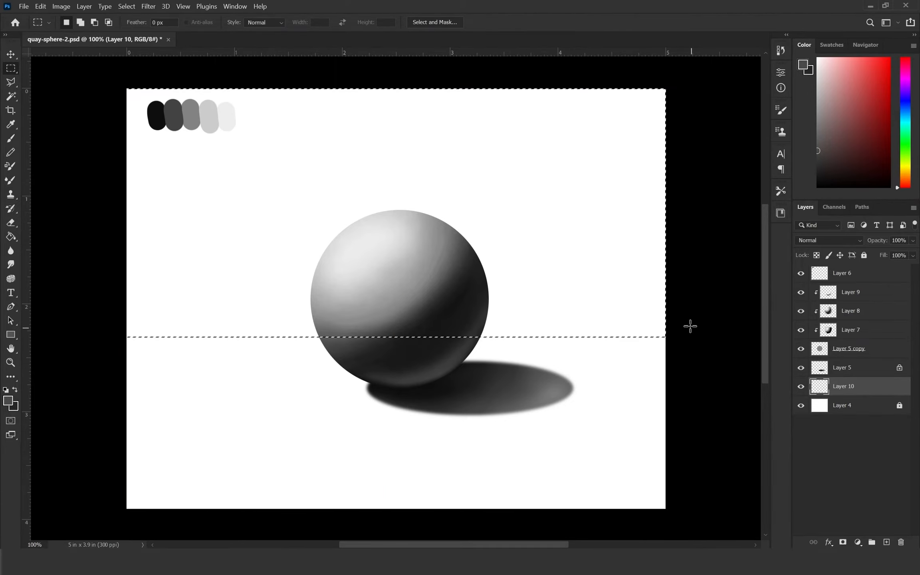
{"action": "key", "text": "g"}
{"action": "left_click_drag", "start_coordinate": [816, 104], "coordinate": [809, 103]}
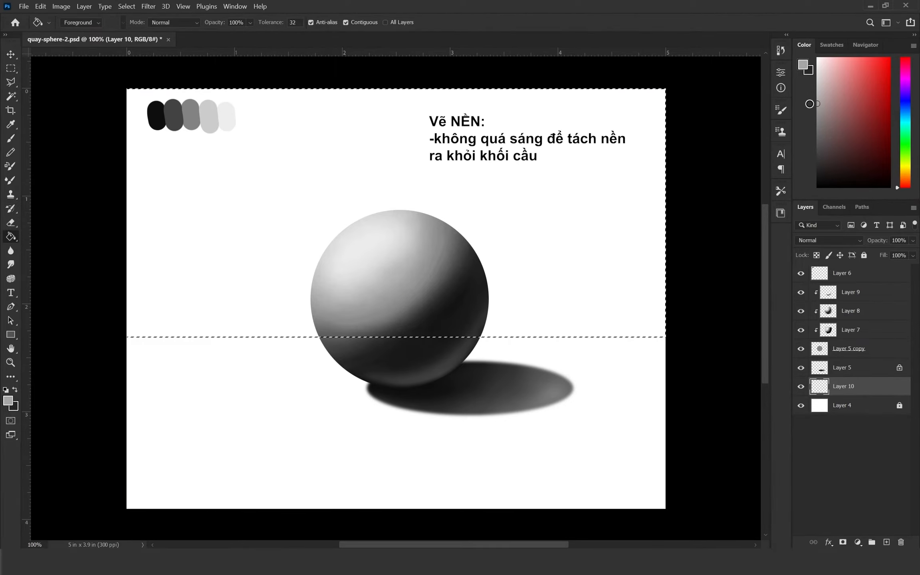
{"action": "left_click", "coordinate": [552, 185]}
{"action": "key", "text": "ctrl+d"}
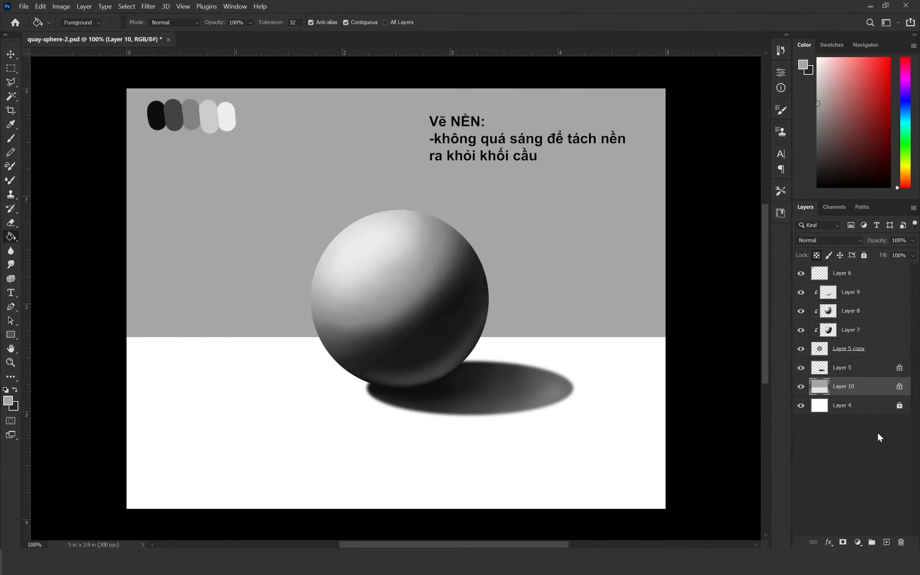
Add a layer above Layer 4 and fill a rectangular selection of the floor area with light grey.
{"action": "left_click", "coordinate": [894, 406]}
{"action": "key", "text": "ctrl+shift+alt+n"}
{"action": "key", "text": "m"}
{"action": "mouse_move", "coordinate": [127, 343]}
{"action": "left_mouse_down"}
{"action": "mouse_move", "coordinate": [423, 383]}
{"action": "mouse_move", "coordinate": [649, 478]}
{"action": "mouse_move", "coordinate": [678, 515]}
{"action": "left_mouse_up"}
{"action": "key", "text": "g"}
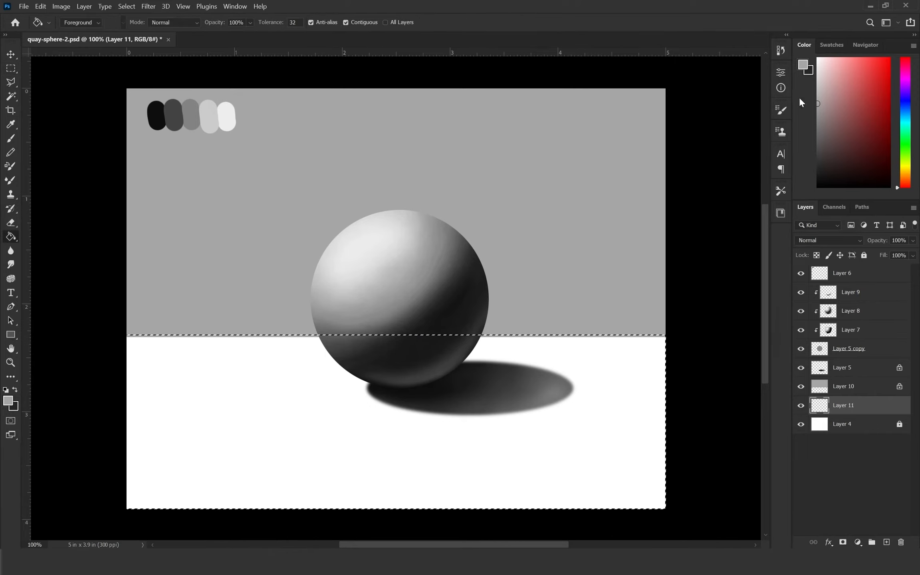
{"action": "left_click", "coordinate": [818, 87]}
{"action": "left_click", "coordinate": [566, 454]}
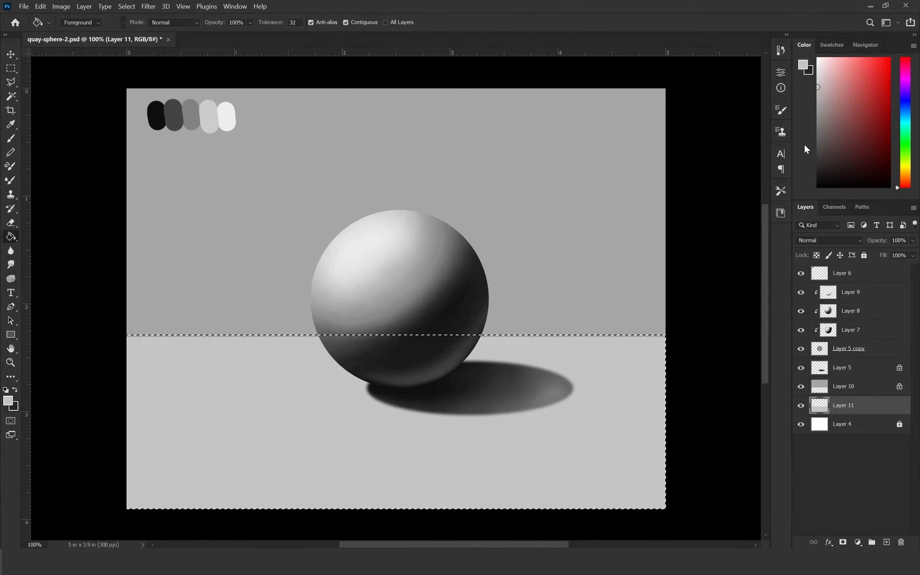
Refill the floor area with a lighter grey and clear the selection.
{"action": "left_click", "coordinate": [818, 78]}
{"action": "left_click", "coordinate": [566, 455]}
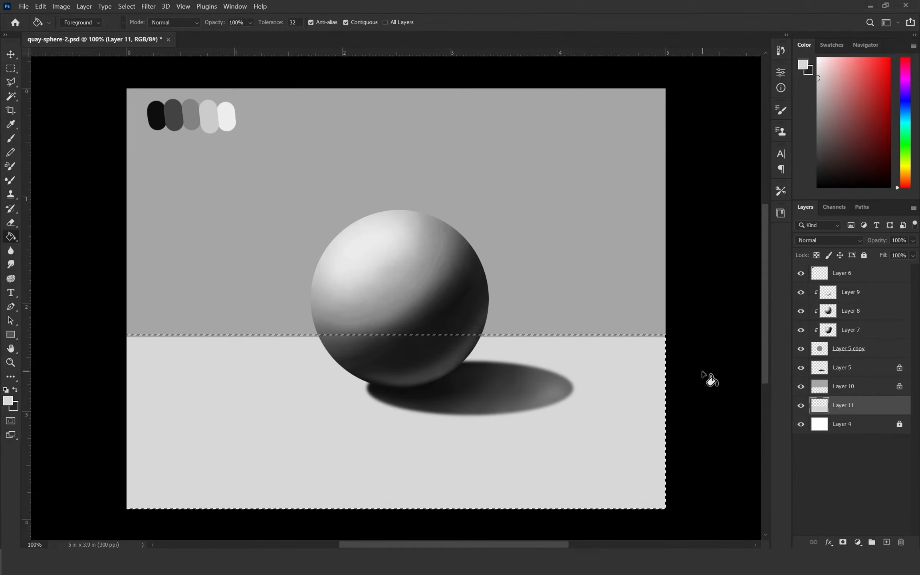
{"action": "key", "text": "ctrl+d"}
Add a layer clipped to Layer 10 and choose the Soft Round Pressure Opacity brush.
{"action": "left_click", "coordinate": [846, 389]}
{"action": "key", "text": "ctrl+shift+alt+n"}
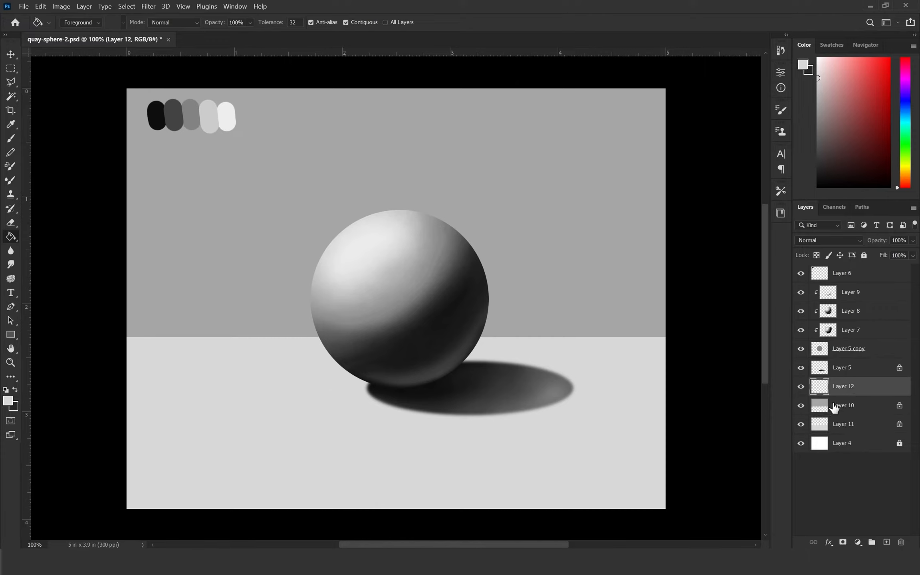
{"action": "left_click", "coordinate": [821, 390], "text": "alt"}
{"action": "key", "text": "b"}
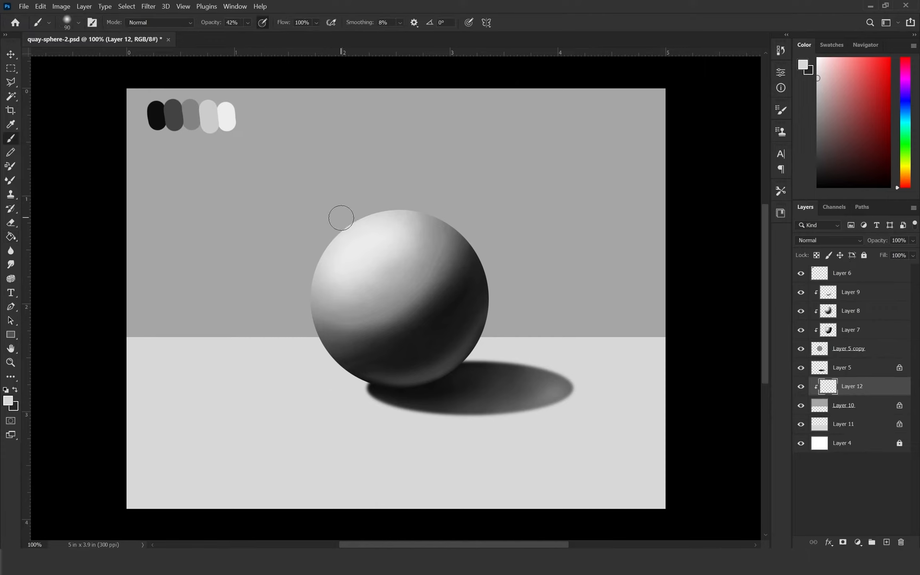
{"action": "right_click", "coordinate": [442, 198]}
{"action": "left_click", "coordinate": [540, 382]}
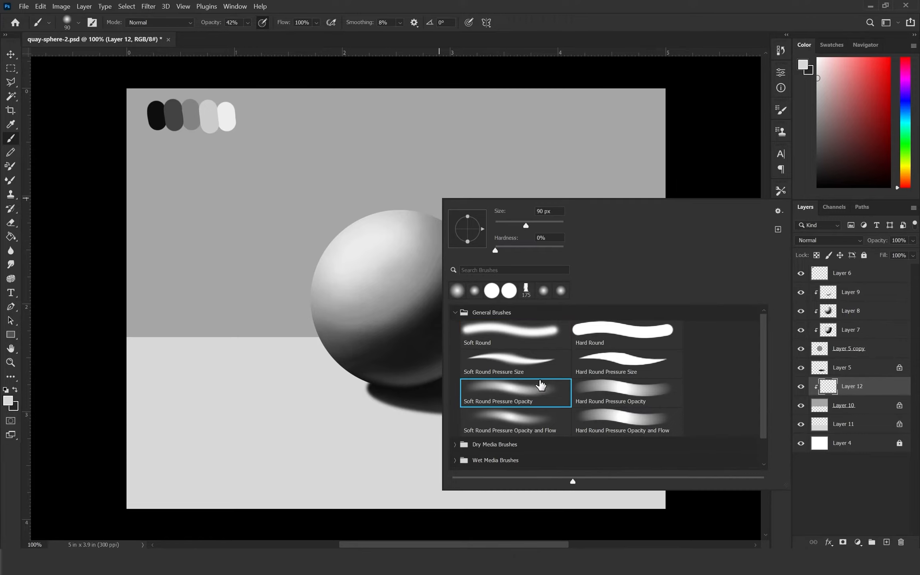
{"action": "left_click", "coordinate": [712, 183]}
Paint a soft near-black halo on the backdrop around the sphere with a 300 px brush at 24% opacity.
{"action": "key", "text": "bracketright"}
{"action": "key", "text": "bracketright"}
{"action": "key", "text": "bracketright"}
{"action": "key", "text": "bracketright"}
{"action": "key", "text": "bracketright"}
{"action": "key", "text": "bracketright"}
{"action": "key", "text": "bracketright"}
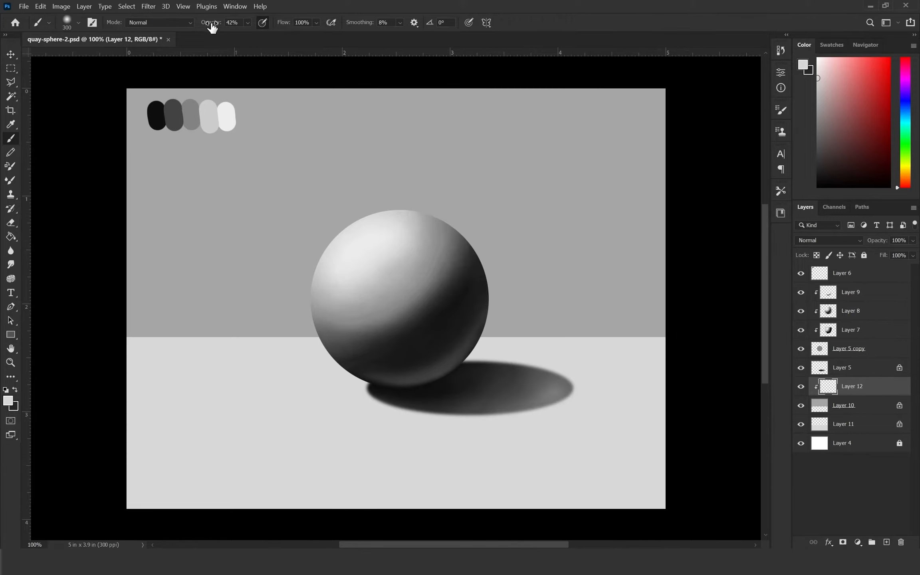
{"action": "left_click_drag", "start_coordinate": [213, 25], "coordinate": [188, 50]}
{"action": "key", "text": "x"}
{"action": "mouse_move", "coordinate": [309, 311]}
{"action": "left_mouse_down"}
{"action": "mouse_move", "coordinate": [316, 329]}
{"action": "mouse_move", "coordinate": [381, 224]}
{"action": "mouse_move", "coordinate": [485, 375]}
{"action": "left_mouse_up"}
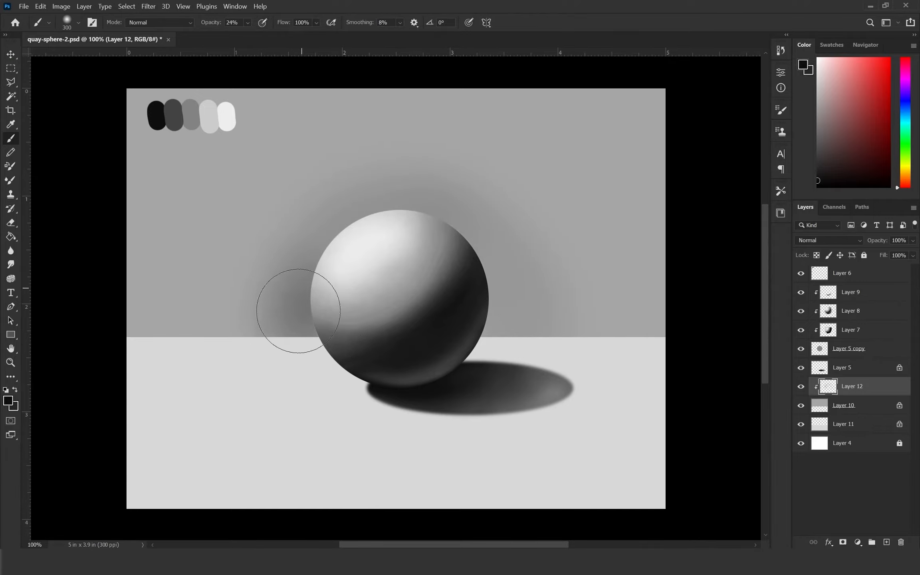
{"action": "mouse_move", "coordinate": [298, 308]}
{"action": "left_mouse_down"}
{"action": "mouse_move", "coordinate": [514, 270]}
{"action": "mouse_move", "coordinate": [538, 337]}
{"action": "mouse_move", "coordinate": [538, 267]}
{"action": "mouse_move", "coordinate": [366, 197]}
{"action": "mouse_move", "coordinate": [250, 325]}
{"action": "mouse_move", "coordinate": [281, 251]}
{"action": "mouse_move", "coordinate": [552, 269]}
{"action": "mouse_move", "coordinate": [576, 327]}
{"action": "mouse_move", "coordinate": [550, 260]}
{"action": "mouse_move", "coordinate": [247, 316]}
{"action": "left_mouse_up"}
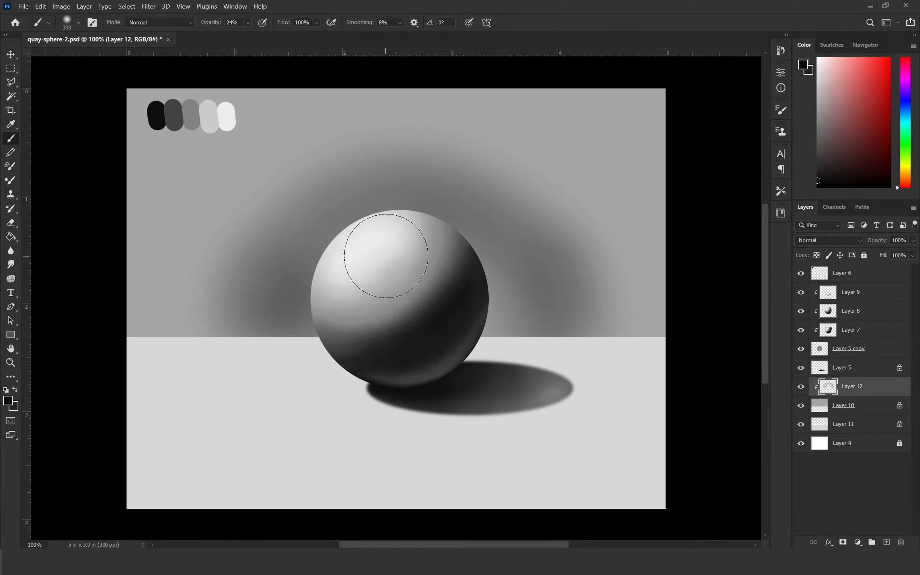
Deepen the backdrop's dark tone close to the sphere's outline on Layer 12 with a 90 px brush.
{"action": "key", "text": "bracketright"}
{"action": "key", "text": "bracketright"}
{"action": "key", "text": "bracketright"}
{"action": "key", "text": "bracketright"}
{"action": "key", "text": "bracketleft"}
{"action": "key", "text": "bracketleft"}
{"action": "key", "text": "bracketleft"}
{"action": "key", "text": "bracketleft"}
{"action": "key", "text": "bracketleft"}
{"action": "key", "text": "bracketleft"}
{"action": "key", "text": "bracketleft"}
{"action": "key", "text": "bracketleft"}
{"action": "key", "text": "bracketleft"}
{"action": "key", "text": "bracketleft"}
{"action": "key", "text": "bracketleft"}
{"action": "mouse_move", "coordinate": [311, 319]}
{"action": "left_mouse_down"}
{"action": "mouse_move", "coordinate": [302, 330]}
{"action": "mouse_move", "coordinate": [348, 223]}
{"action": "mouse_move", "coordinate": [434, 213]}
{"action": "left_mouse_up"}
{"action": "left_click_drag", "start_coordinate": [305, 279], "coordinate": [286, 335]}
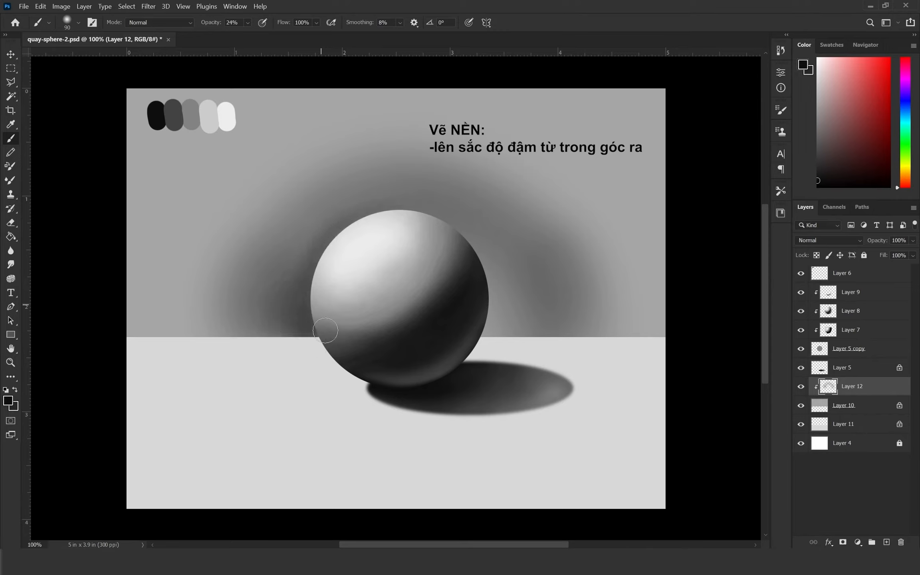
{"action": "mouse_move", "coordinate": [368, 219]}
{"action": "left_mouse_down"}
{"action": "mouse_move", "coordinate": [404, 201]}
{"action": "mouse_move", "coordinate": [467, 217]}
{"action": "mouse_move", "coordinate": [432, 210]}
{"action": "mouse_move", "coordinate": [516, 282]}
{"action": "mouse_move", "coordinate": [510, 258]}
{"action": "mouse_move", "coordinate": [507, 340]}
{"action": "mouse_move", "coordinate": [497, 319]}
{"action": "mouse_move", "coordinate": [505, 350]}
{"action": "mouse_move", "coordinate": [536, 302]}
{"action": "mouse_move", "coordinate": [537, 273]}
{"action": "mouse_move", "coordinate": [491, 359]}
{"action": "mouse_move", "coordinate": [500, 342]}
{"action": "mouse_move", "coordinate": [541, 324]}
{"action": "mouse_move", "coordinate": [508, 244]}
{"action": "mouse_move", "coordinate": [437, 206]}
{"action": "mouse_move", "coordinate": [534, 275]}
{"action": "mouse_move", "coordinate": [531, 305]}
{"action": "mouse_move", "coordinate": [481, 195]}
{"action": "mouse_move", "coordinate": [403, 187]}
{"action": "mouse_move", "coordinate": [321, 209]}
{"action": "mouse_move", "coordinate": [324, 228]}
{"action": "mouse_move", "coordinate": [331, 206]}
{"action": "left_mouse_up"}
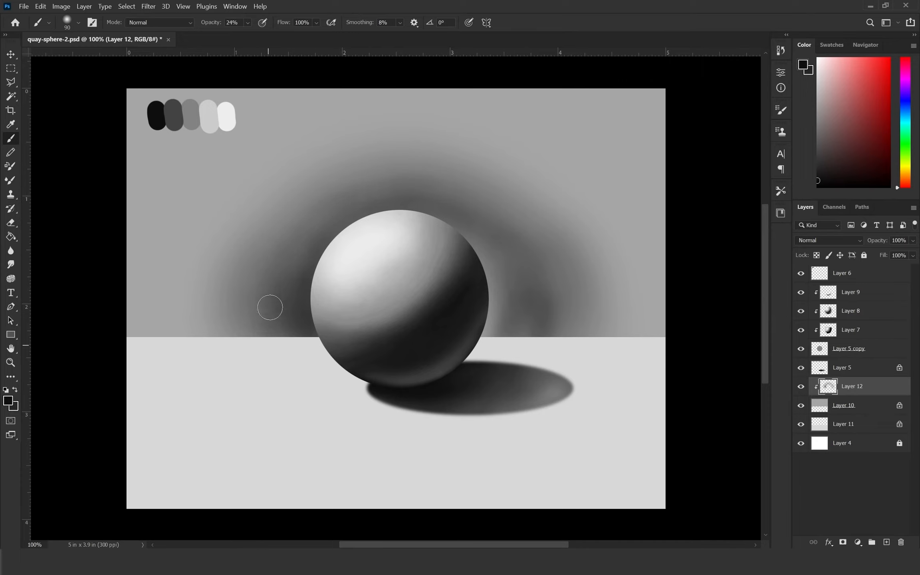
{"action": "left_click_drag", "start_coordinate": [327, 263], "coordinate": [422, 210]}
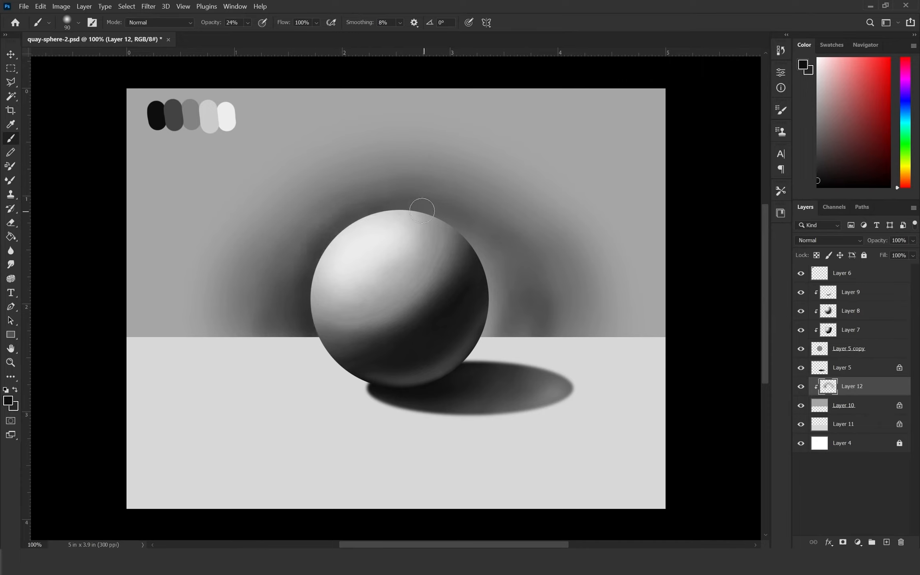
Blend the reflected light along the sphere's lower edge on Layer 9 with a sampled dark grey, lowering the brush opacity to 9%.
{"action": "left_click", "coordinate": [890, 331]}
{"action": "left_click", "coordinate": [828, 313]}
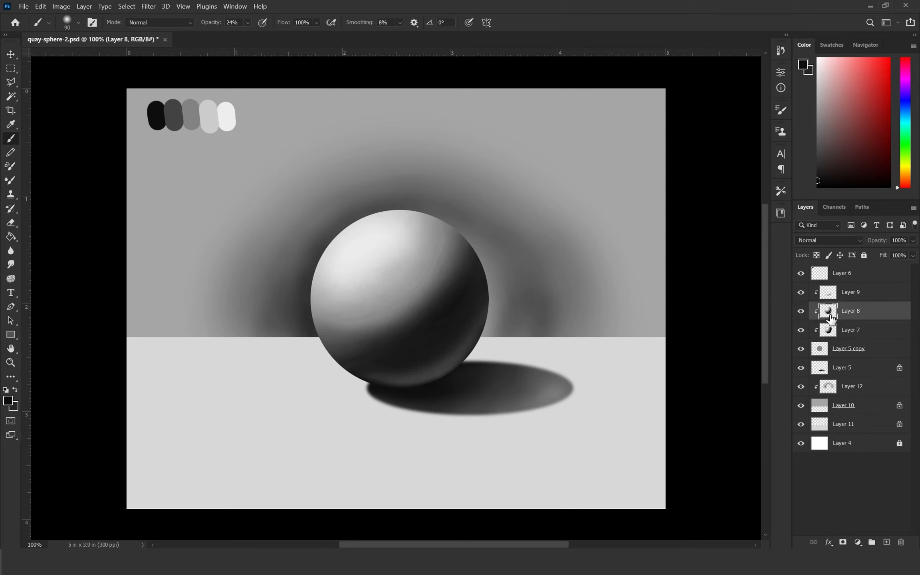
{"action": "left_click", "coordinate": [824, 294]}
{"action": "left_click", "coordinate": [477, 329], "text": "alt"}
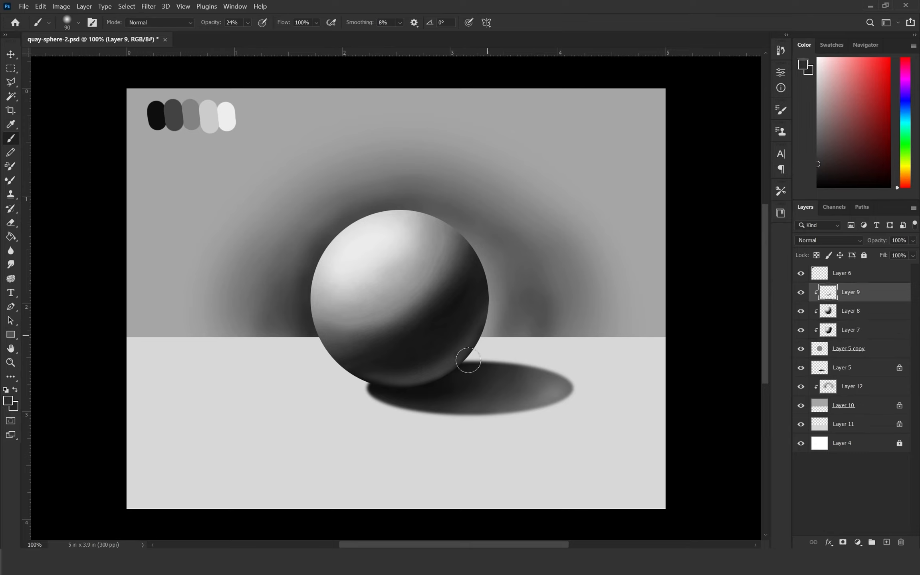
{"action": "left_click_drag", "start_coordinate": [454, 359], "coordinate": [427, 364]}
{"action": "left_click_drag", "start_coordinate": [204, 25], "coordinate": [205, 28]}
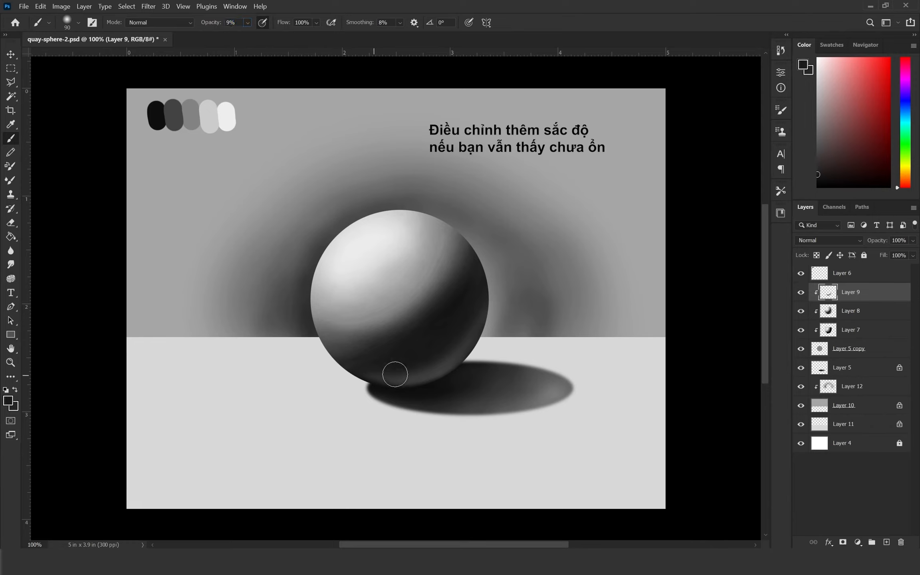
{"action": "mouse_move", "coordinate": [398, 375]}
{"action": "left_mouse_down"}
{"action": "mouse_move", "coordinate": [462, 345]}
{"action": "mouse_move", "coordinate": [432, 360]}
{"action": "mouse_move", "coordinate": [492, 301]}
{"action": "mouse_move", "coordinate": [453, 365]}
{"action": "mouse_move", "coordinate": [465, 360]}
{"action": "mouse_move", "coordinate": [456, 351]}
{"action": "mouse_move", "coordinate": [432, 363]}
{"action": "mouse_move", "coordinate": [461, 341]}
{"action": "left_mouse_up"}
{"action": "left_click_drag", "start_coordinate": [357, 376], "coordinate": [461, 365]}
Refine the transition between mid-tones and core shadow on Layer 8 with sampled greys at 9% brush opacity.
{"action": "left_click", "coordinate": [824, 314]}
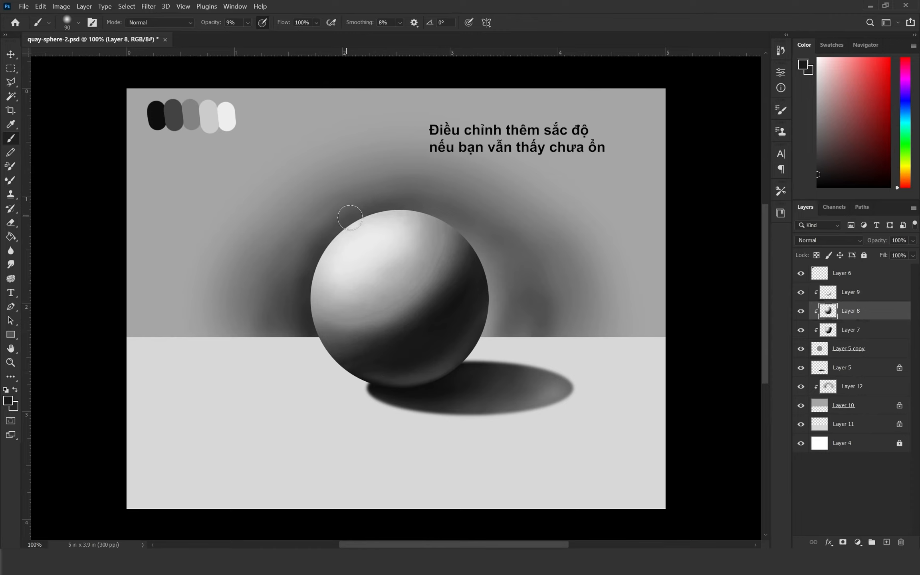
{"action": "left_click", "coordinate": [471, 253], "text": "alt"}
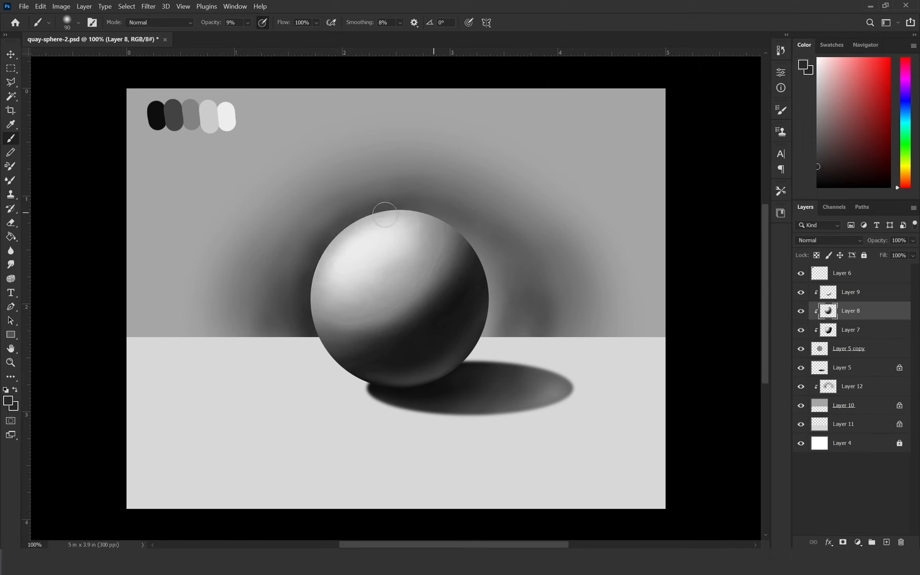
{"action": "left_click", "coordinate": [450, 250], "text": "alt"}
{"action": "left_click", "coordinate": [450, 304], "text": "alt"}
{"action": "left_click", "coordinate": [455, 304], "text": "alt"}
{"action": "left_click", "coordinate": [377, 359], "text": "alt"}
Deepen the core shadow on Layer 8 from the sphere's upper right to its lower left with the near-black swatch at 21% opacity.
{"action": "left_click", "coordinate": [158, 116], "text": "alt"}
{"action": "key", "text": "2"}
{"action": "key", "text": "1"}
{"action": "mouse_move", "coordinate": [474, 251]}
{"action": "left_mouse_down"}
{"action": "mouse_move", "coordinate": [447, 295]}
{"action": "mouse_move", "coordinate": [473, 233]}
{"action": "mouse_move", "coordinate": [451, 297]}
{"action": "mouse_move", "coordinate": [487, 250]}
{"action": "mouse_move", "coordinate": [463, 294]}
{"action": "mouse_move", "coordinate": [482, 282]}
{"action": "mouse_move", "coordinate": [426, 353]}
{"action": "mouse_move", "coordinate": [311, 342]}
{"action": "mouse_move", "coordinate": [411, 332]}
{"action": "mouse_move", "coordinate": [333, 350]}
{"action": "mouse_move", "coordinate": [452, 331]}
{"action": "mouse_move", "coordinate": [363, 369]}
{"action": "left_mouse_up"}
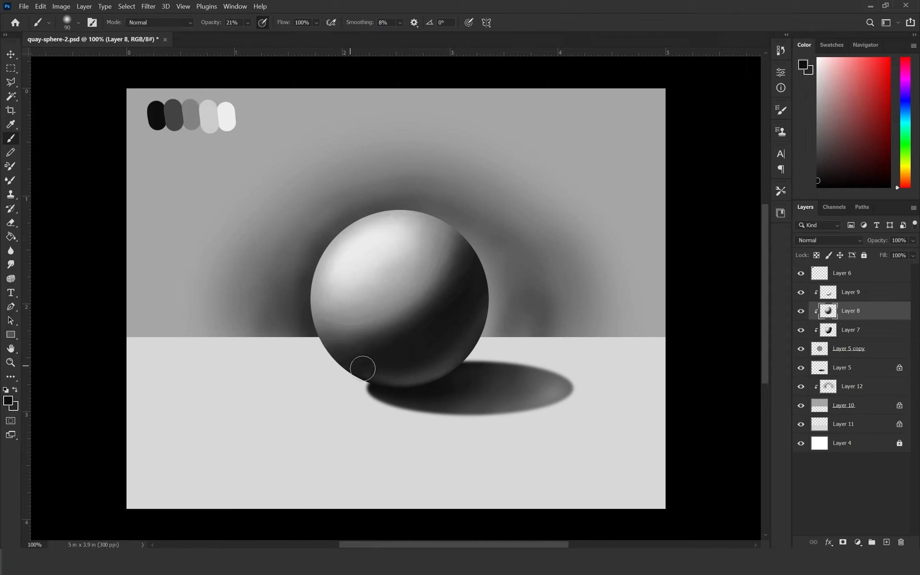
{"action": "key", "text": "v"}
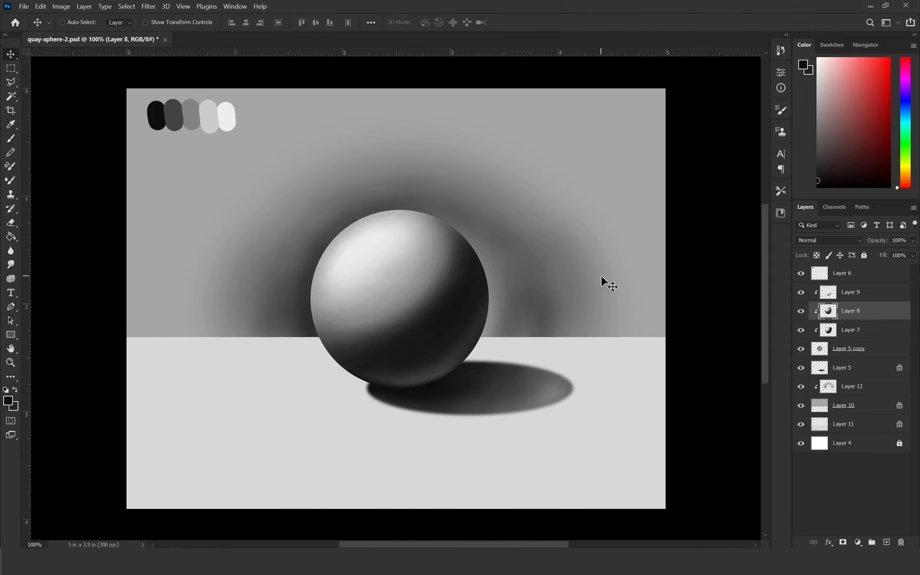